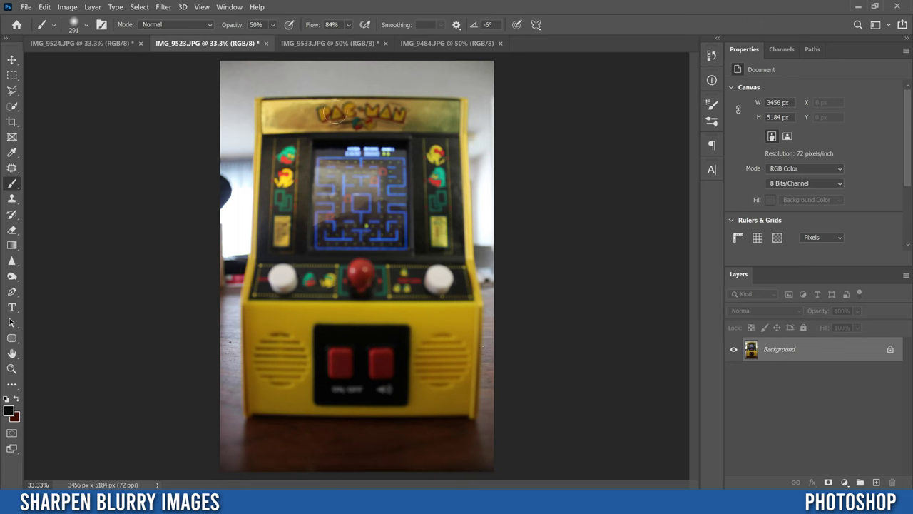
Compare the open photos IMG_9533.JPG, IMG_9484.JPG and IMG_9523.JPG for their degree of blur
click(325, 44)
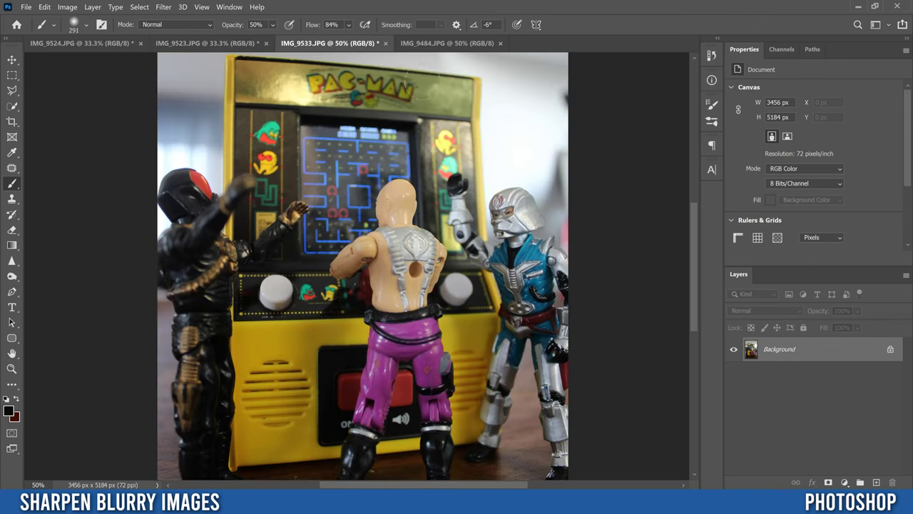
click(440, 44)
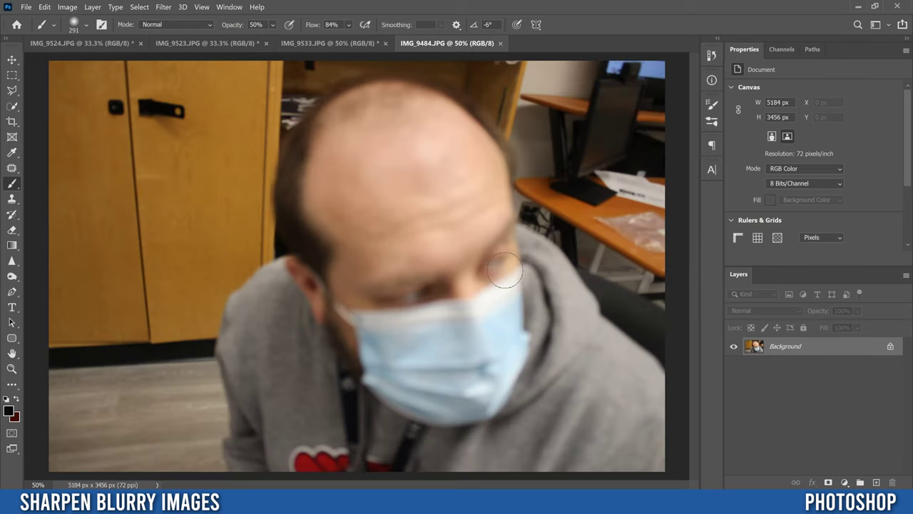
key(ctrl+shift+Tab)
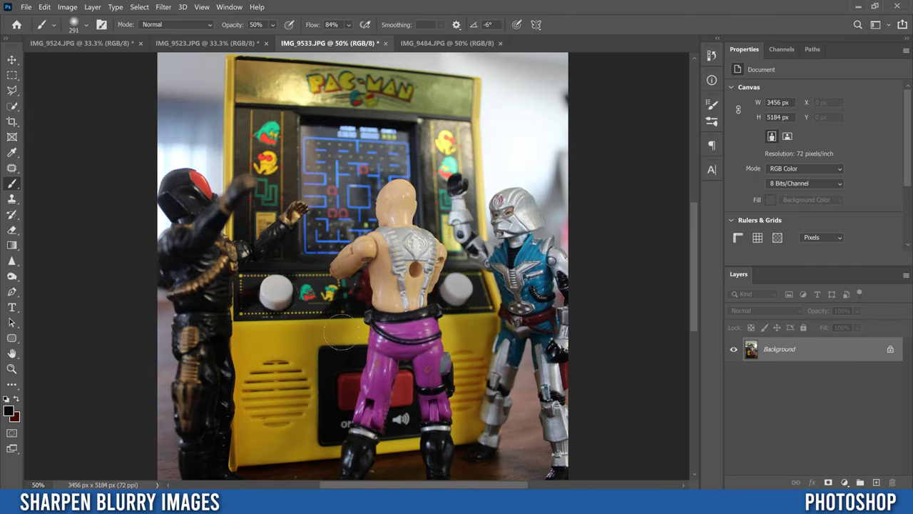
click(193, 44)
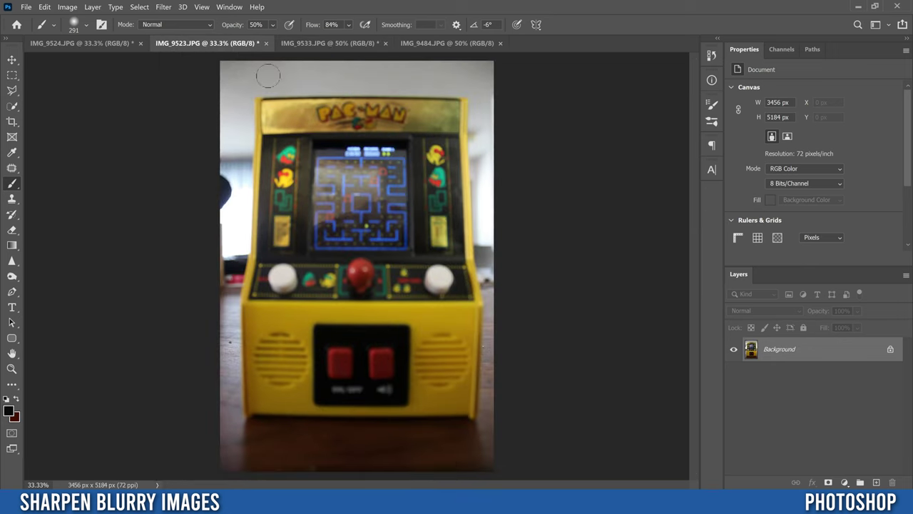
In IMG_9533.JPG, duplicate the Background layer and convert the copy to a smart object
click(324, 43)
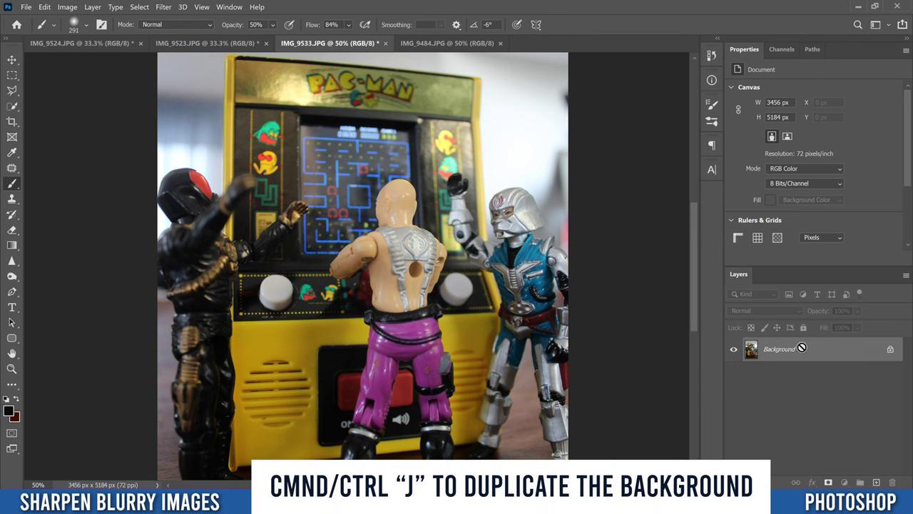
key(ctrl+j)
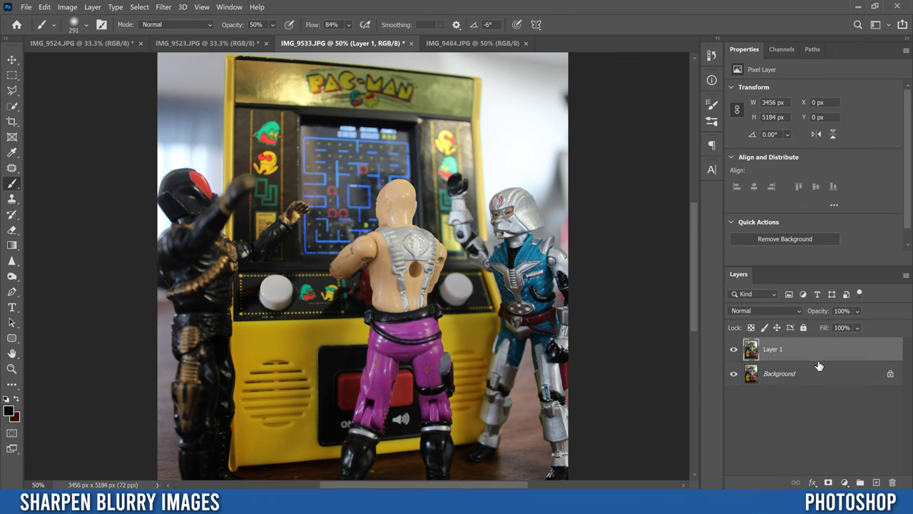
right_click(805, 348)
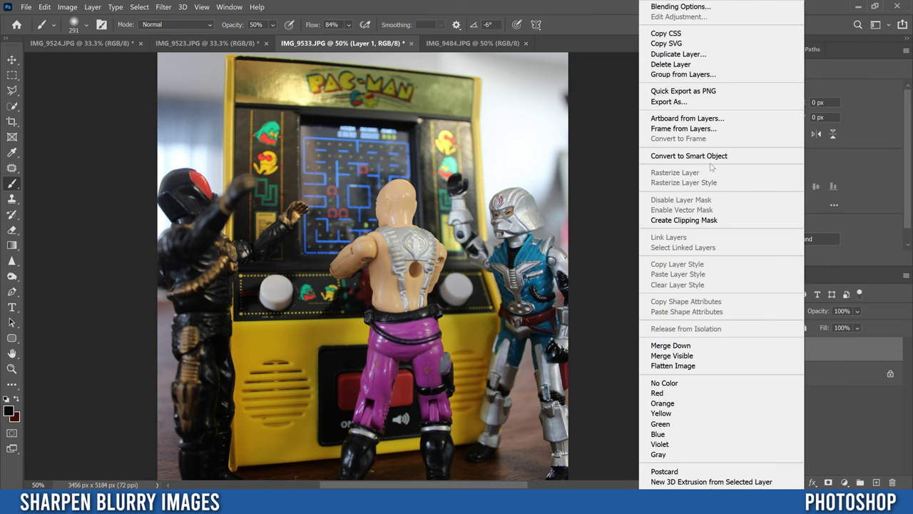
click(712, 156)
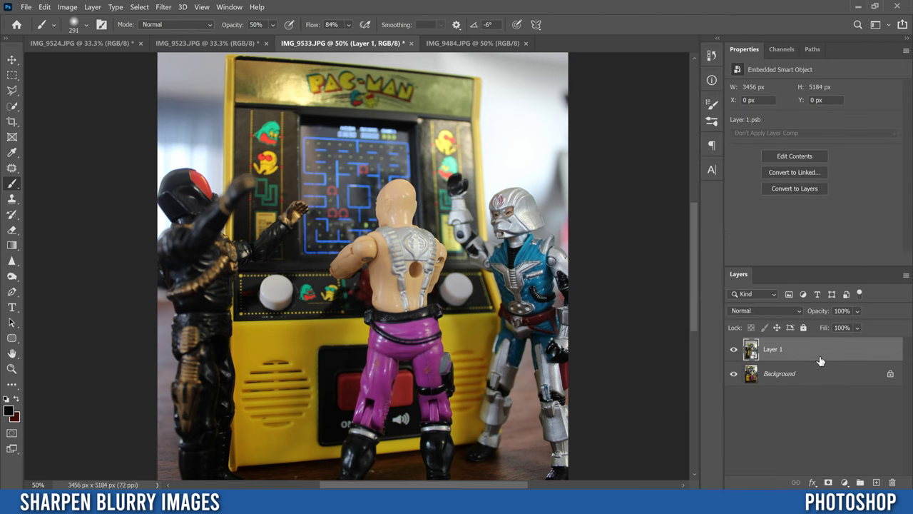
Apply a High Pass filter to the smart object, trying high and low radii and settling on a small one that outlines only the edges
click(161, 8)
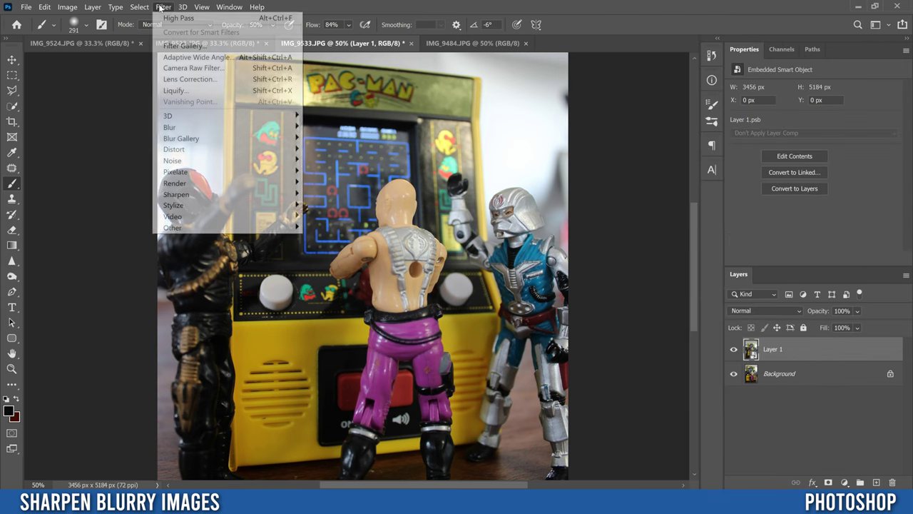
mouse_move(233, 229)
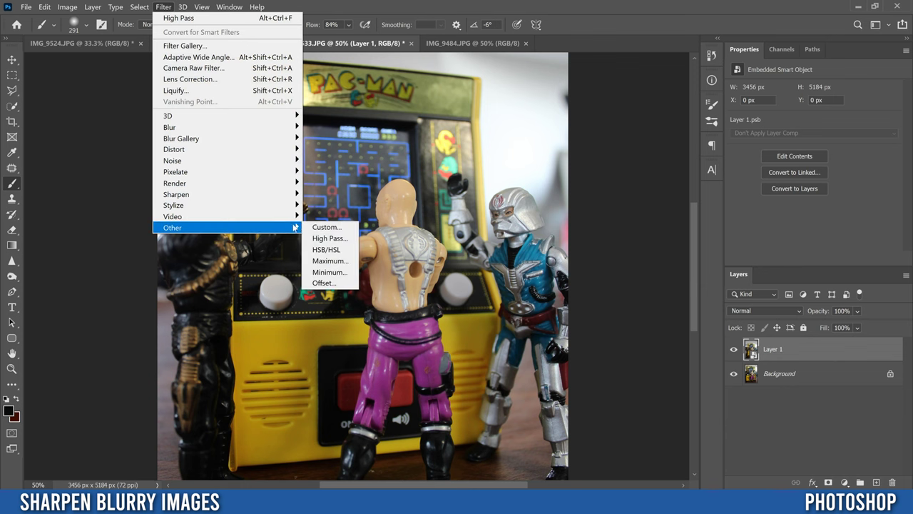
click(328, 239)
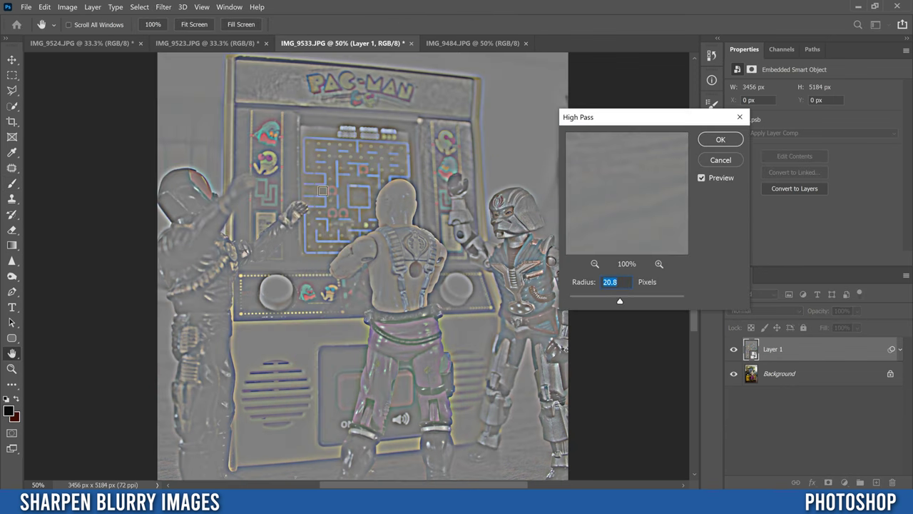
drag(619, 299, 666, 297)
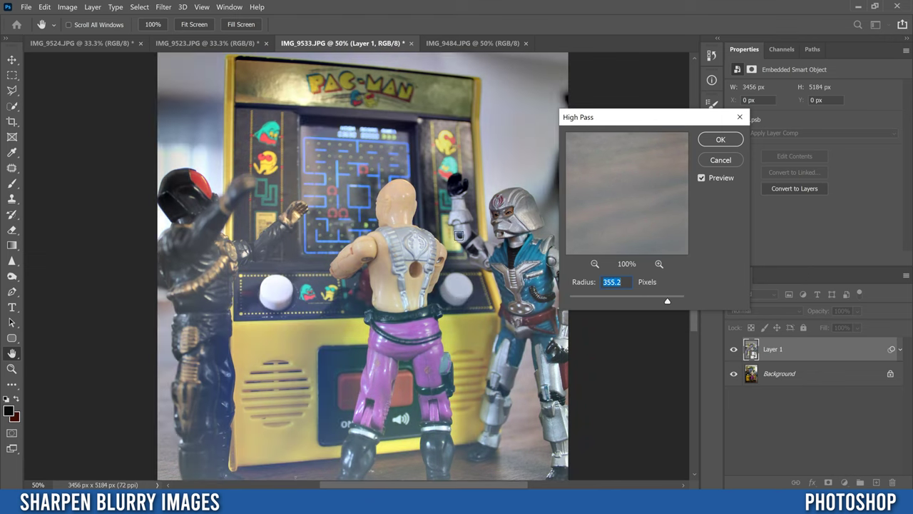
drag(667, 299, 607, 299)
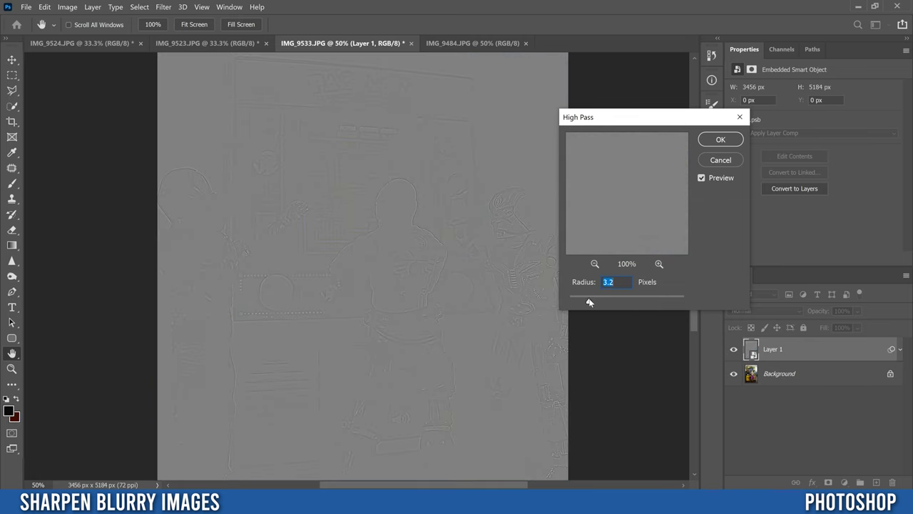
drag(589, 302, 599, 302)
drag(599, 303, 601, 303)
drag(602, 302, 598, 304)
drag(598, 304, 600, 304)
click(720, 140)
key(b)
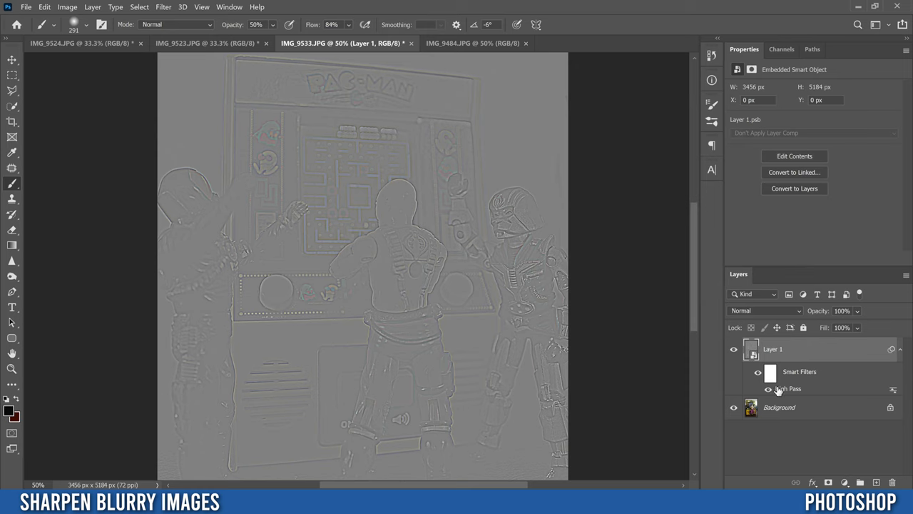
Set the High Pass filter's blending mode to Vivid Light at 100% opacity, after trying Overlay
double_click(894, 391)
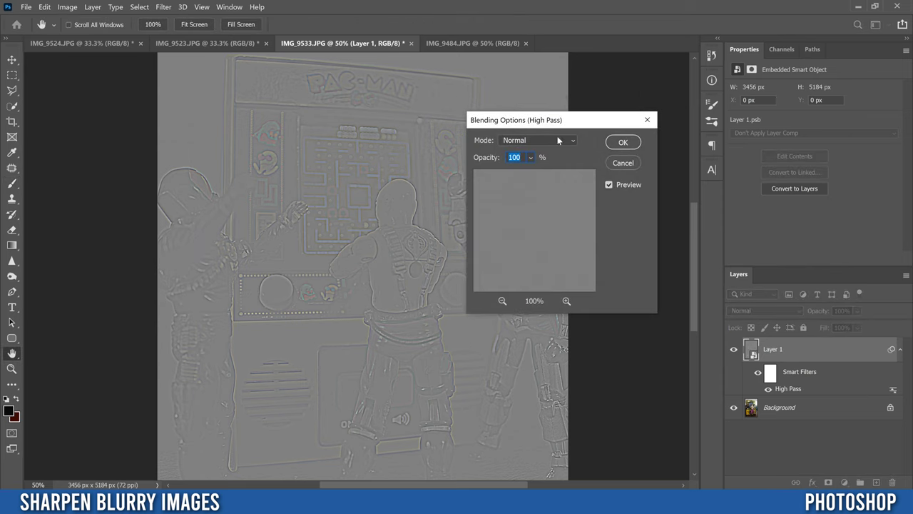
drag(573, 121, 622, 125)
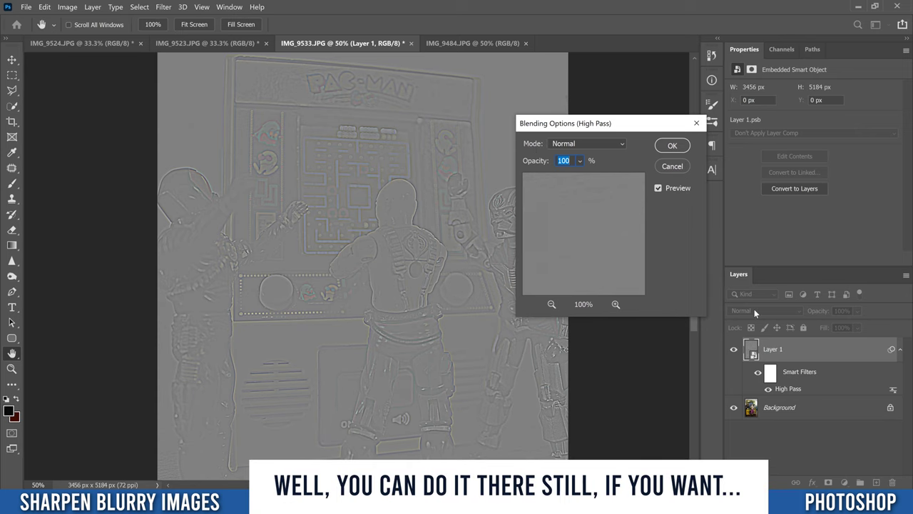
click(621, 143)
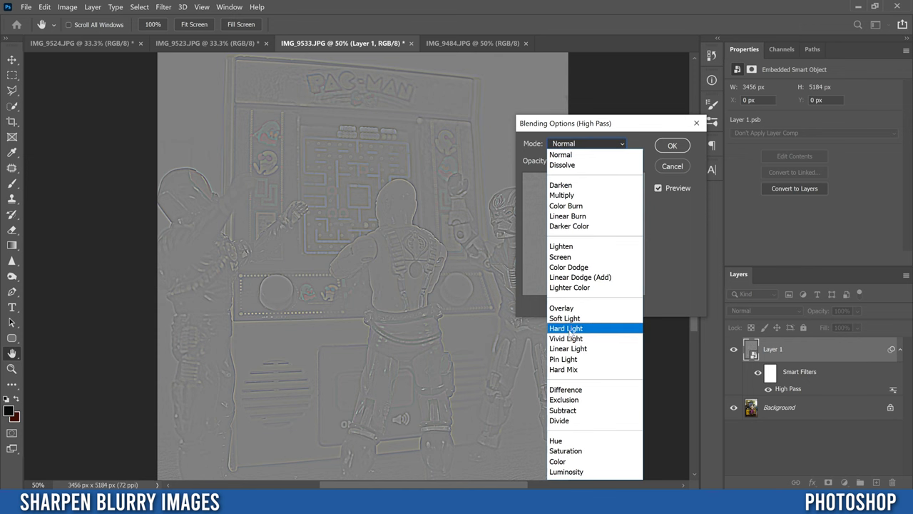
click(562, 309)
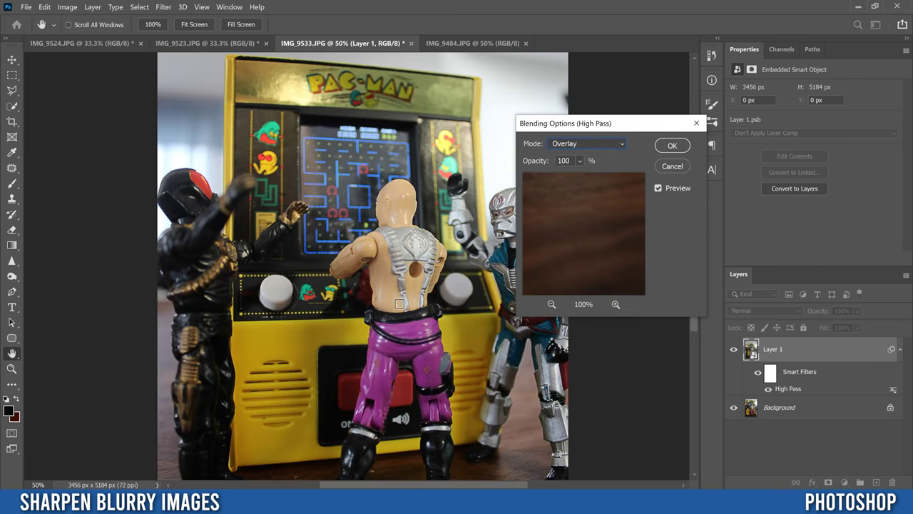
click(622, 147)
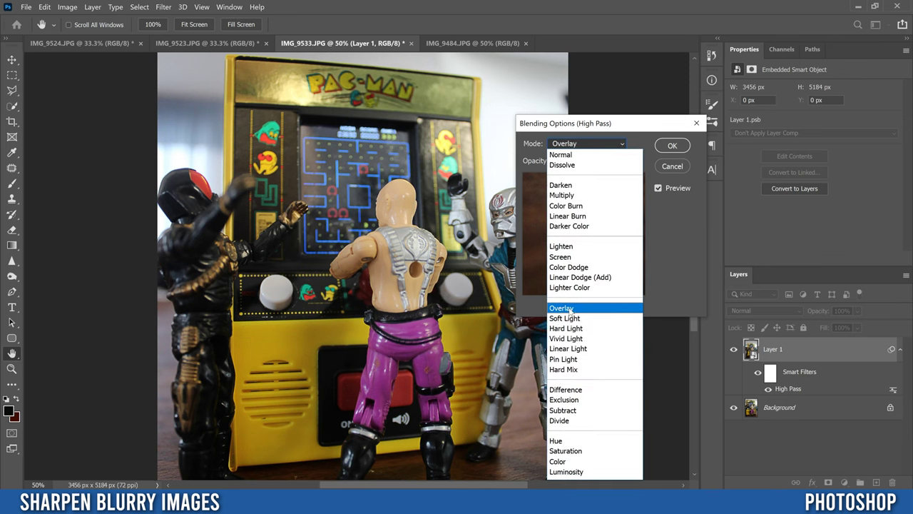
click(567, 351)
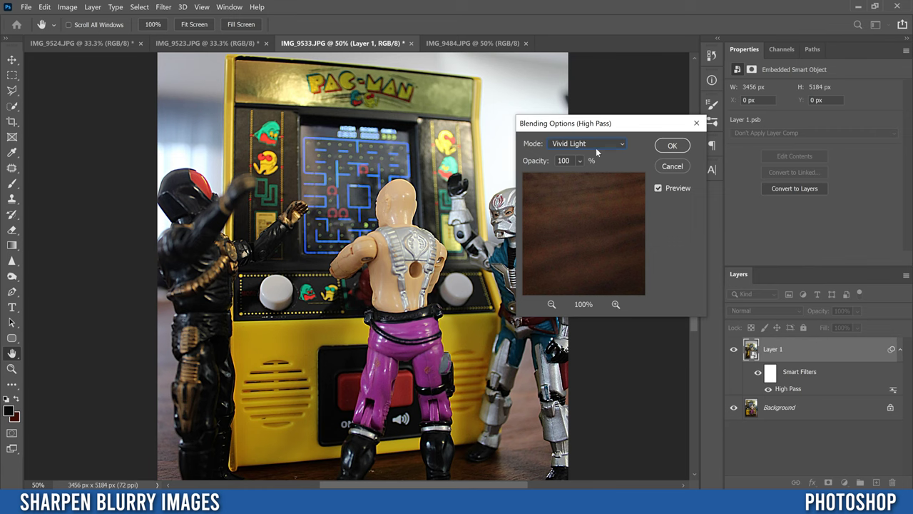
click(672, 146)
key(b)
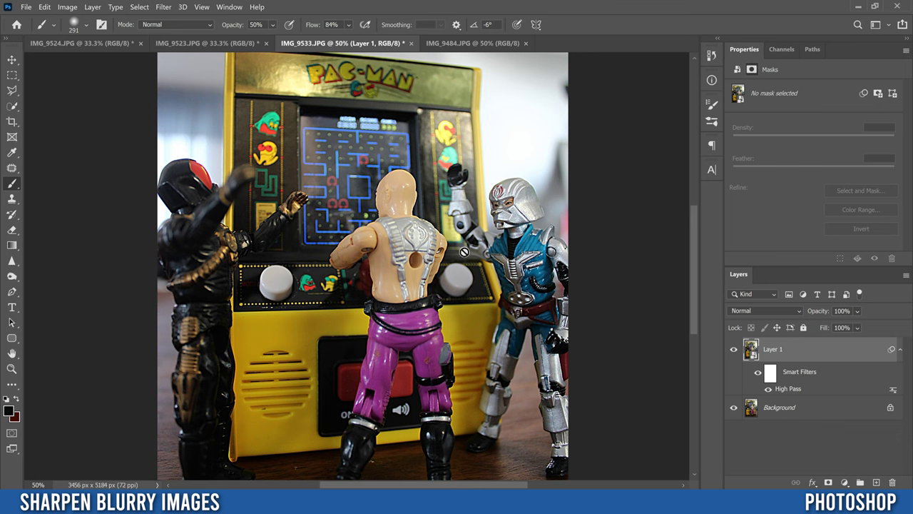
Compare the photo with Layer 1 hidden and shown, and inspect the sharpening across the background, figures and table
click(735, 350)
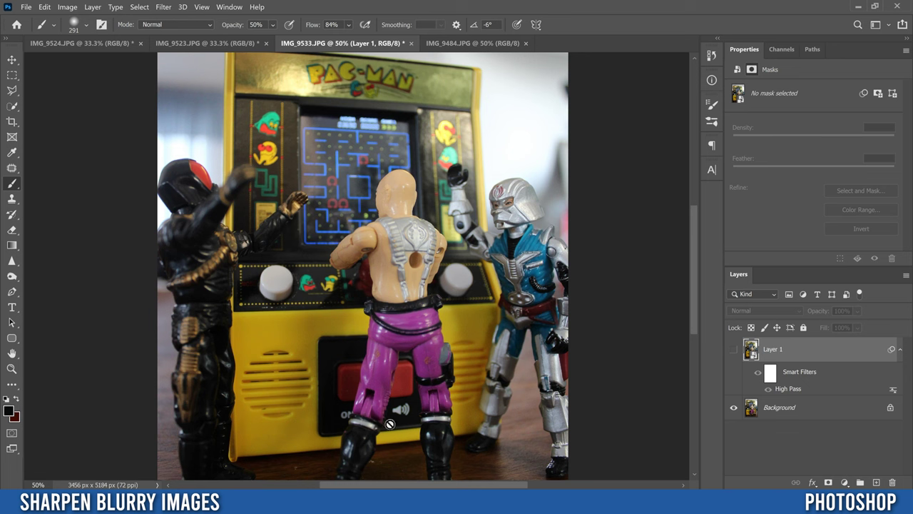
click(734, 350)
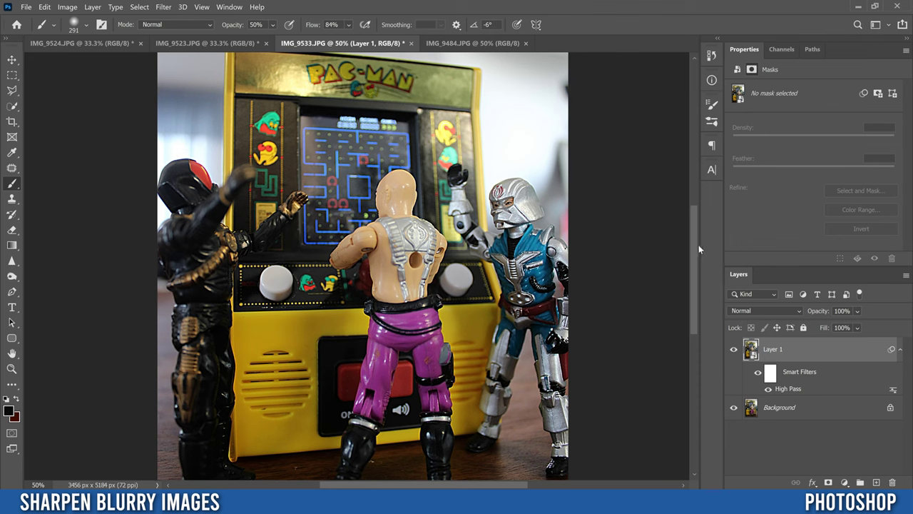
drag(696, 253, 692, 216)
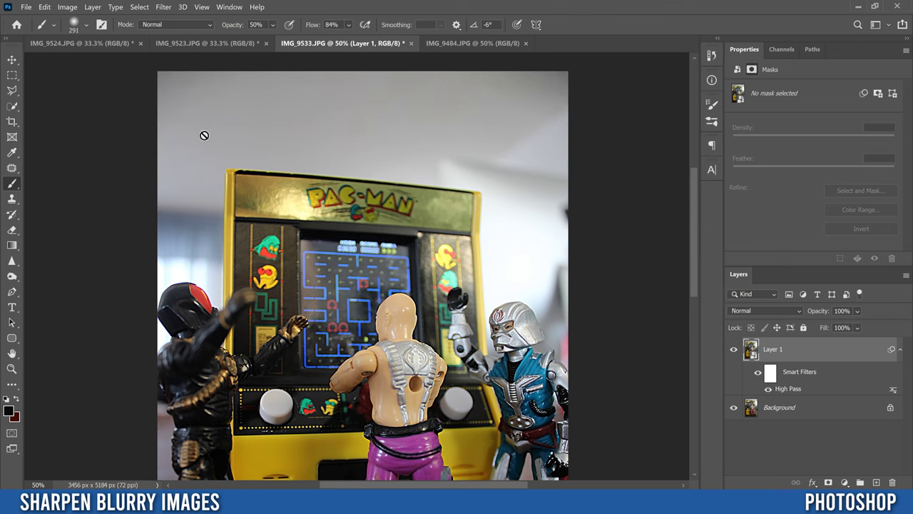
drag(692, 175, 683, 252)
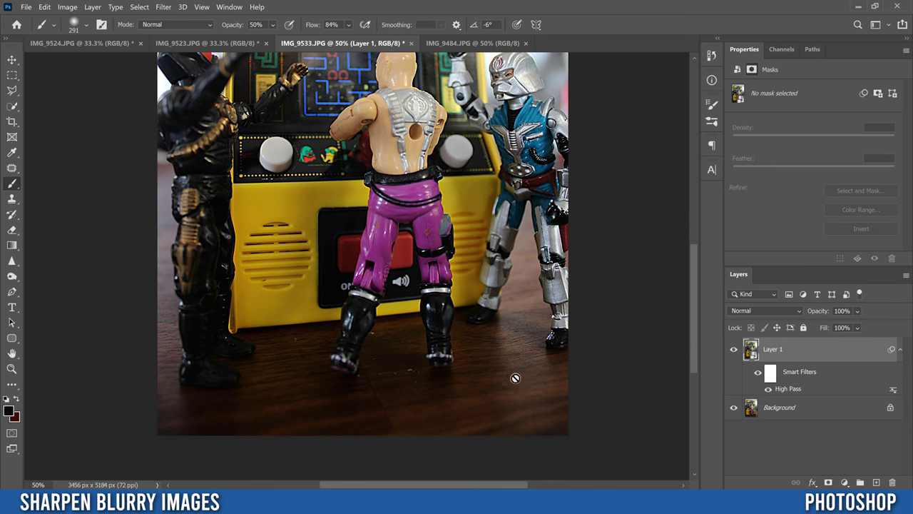
drag(692, 346, 672, 306)
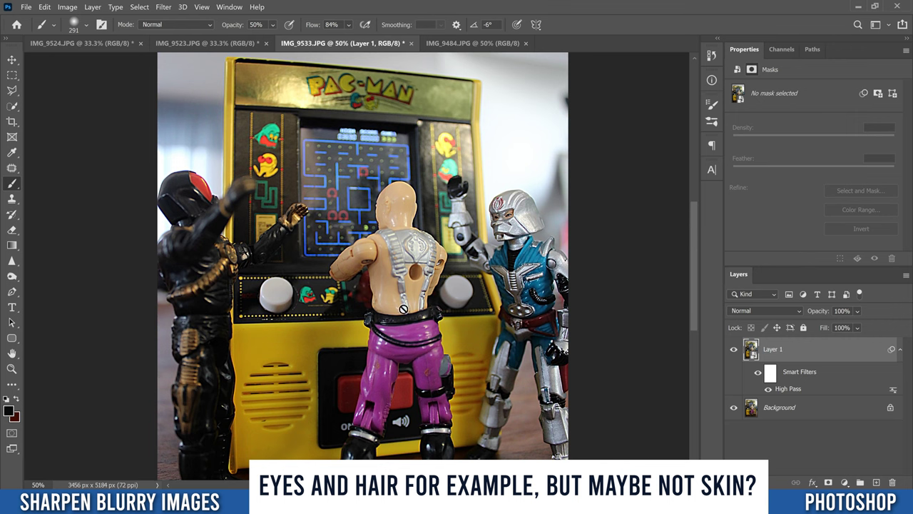
Add a layer mask to Layer 1 and invert it to black so the sharpening is hidden
click(799, 356)
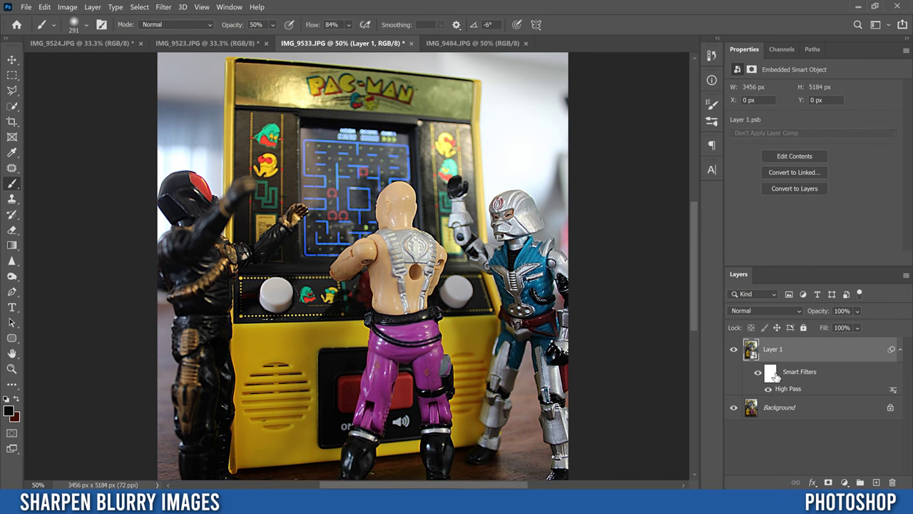
click(770, 373)
click(785, 351)
click(828, 483)
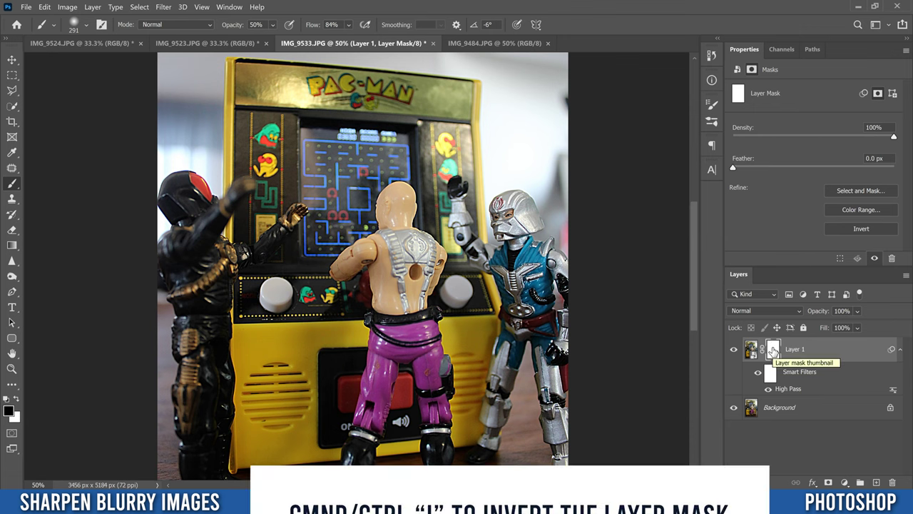
key(ctrl+i)
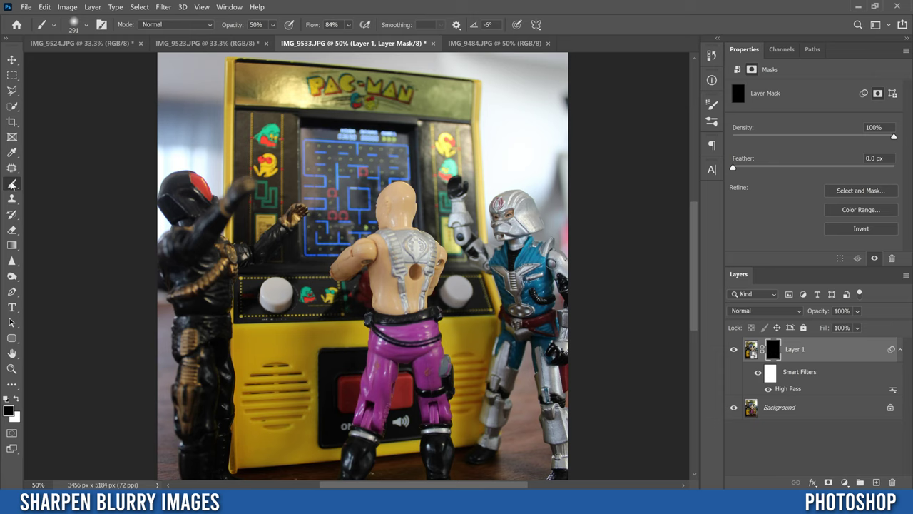
Set up a soft round brush with white as foreground colour, 82% flow, 76% opacity and a size of 495 px
click(17, 400)
click(350, 25)
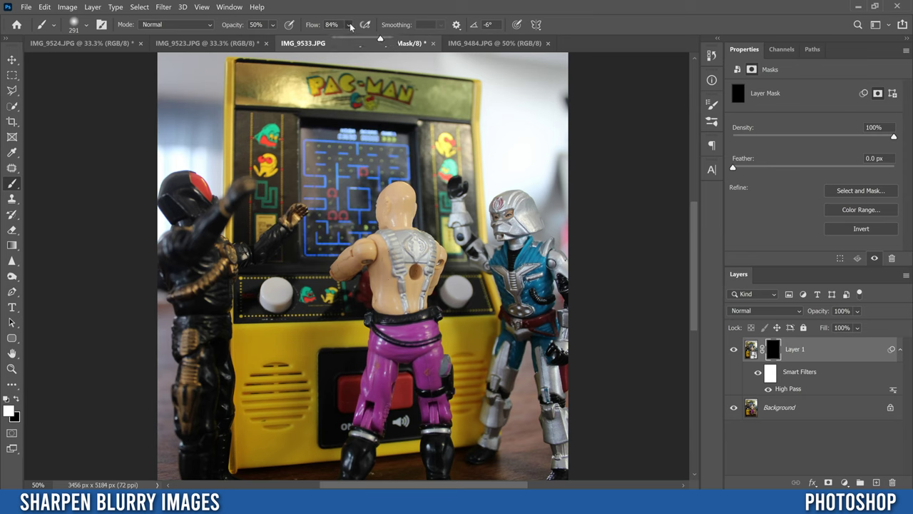
mouse_move(378, 40)
mouse_down()
mouse_move(358, 41)
mouse_move(379, 40)
mouse_up()
click(272, 26)
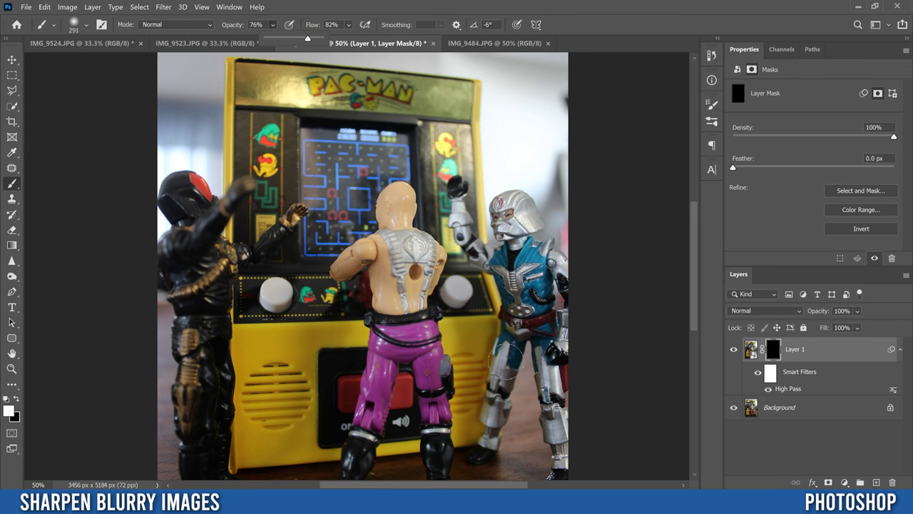
click(85, 27)
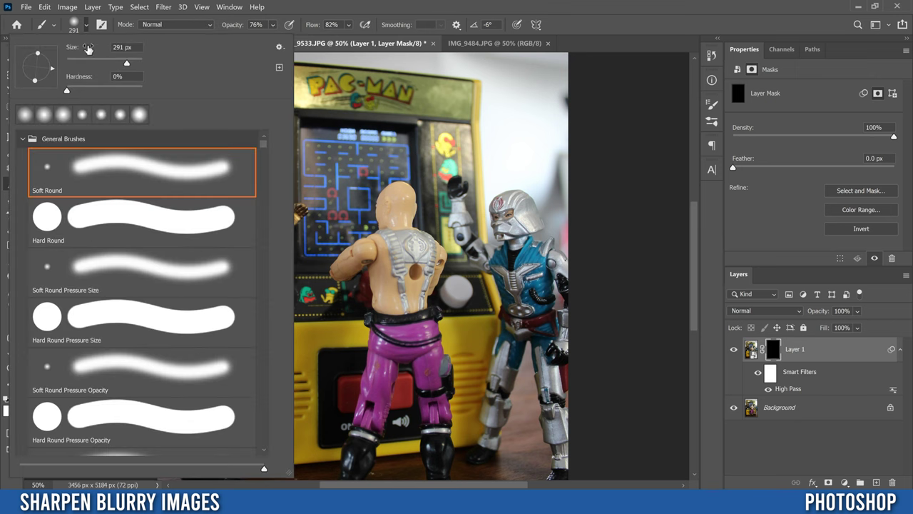
drag(127, 64, 135, 65)
key(Tab)
key(Return)
Paint white on Layer 1's mask over the silver-helmeted figure's head, blue torso and arm to reveal the sharpening there
key(ctrl+plus)
key(ctrl+plus)
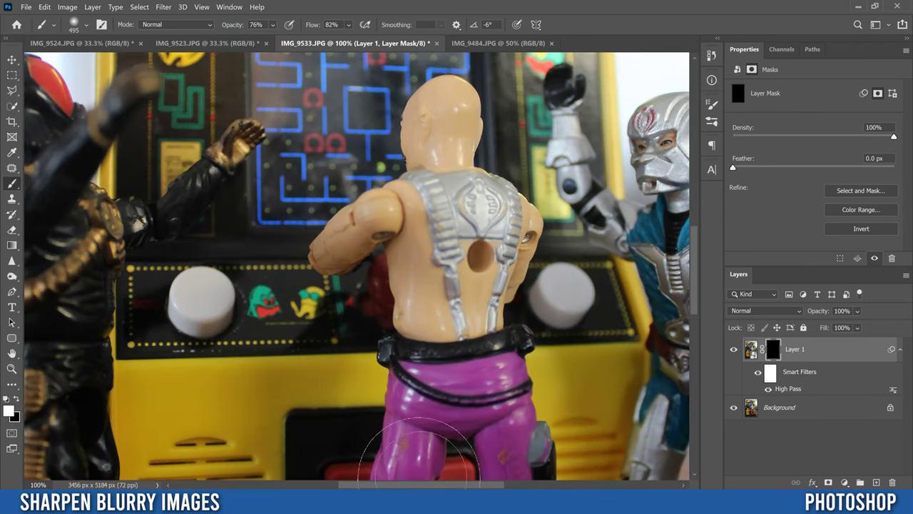
drag(408, 488, 445, 488)
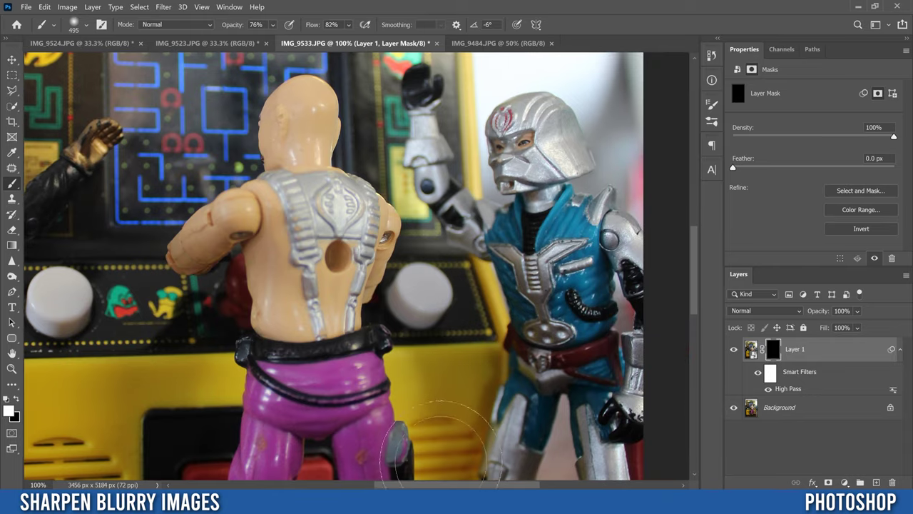
mouse_move(539, 232)
mouse_down()
mouse_move(563, 314)
mouse_move(560, 357)
mouse_move(545, 264)
mouse_move(552, 289)
mouse_up()
mouse_move(592, 299)
mouse_down()
mouse_move(585, 343)
mouse_move(571, 357)
mouse_move(564, 307)
mouse_move(537, 269)
mouse_move(535, 278)
mouse_move(528, 246)
mouse_move(537, 279)
mouse_move(580, 332)
mouse_move(528, 214)
mouse_move(526, 135)
mouse_move(525, 187)
mouse_move(560, 257)
mouse_move(649, 285)
mouse_up()
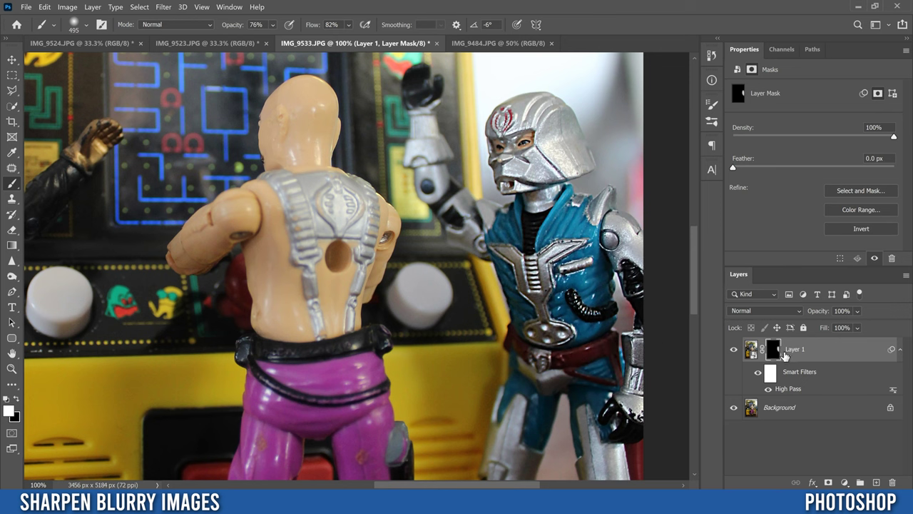
Paint white on Layer 1's mask over the silver-helmeted figure's torso and arm and the bald figure's head and back
mouse_move(613, 335)
mouse_down()
mouse_move(553, 300)
mouse_move(546, 275)
mouse_move(549, 289)
mouse_up()
mouse_move(334, 214)
mouse_down()
mouse_move(353, 128)
mouse_move(299, 114)
mouse_move(193, 265)
mouse_move(264, 325)
mouse_move(356, 428)
mouse_move(450, 378)
mouse_move(514, 406)
mouse_move(411, 280)
mouse_move(164, 214)
mouse_move(364, 143)
mouse_move(361, 174)
mouse_up()
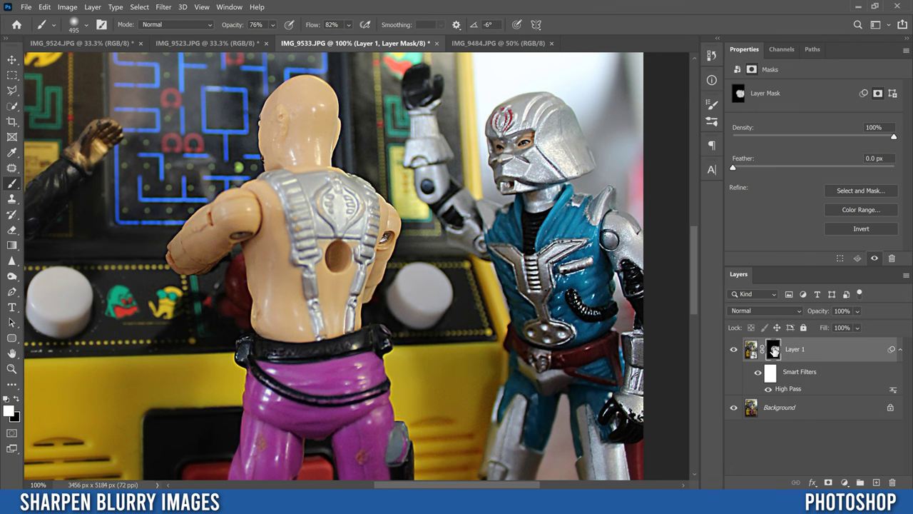
Lower the brush opacity to 28% and paint partial sharpening on Layer 1's mask over the arcade screen beside the bald figure
click(273, 29)
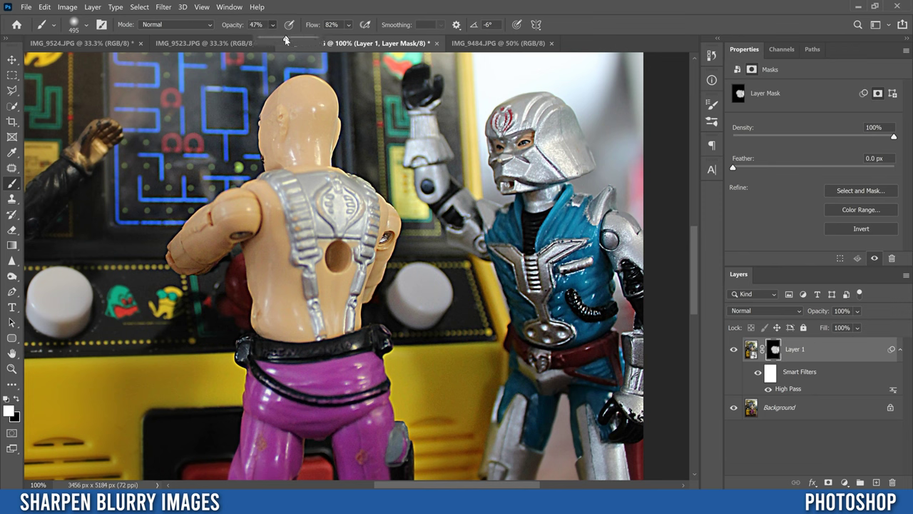
drag(276, 40, 276, 42)
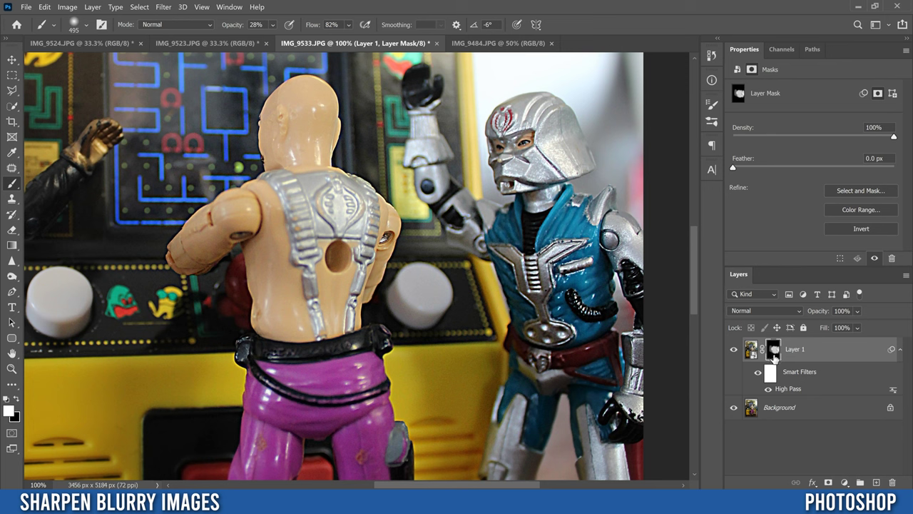
mouse_move(146, 159)
mouse_down()
mouse_move(121, 157)
mouse_move(114, 143)
mouse_move(107, 200)
mouse_up()
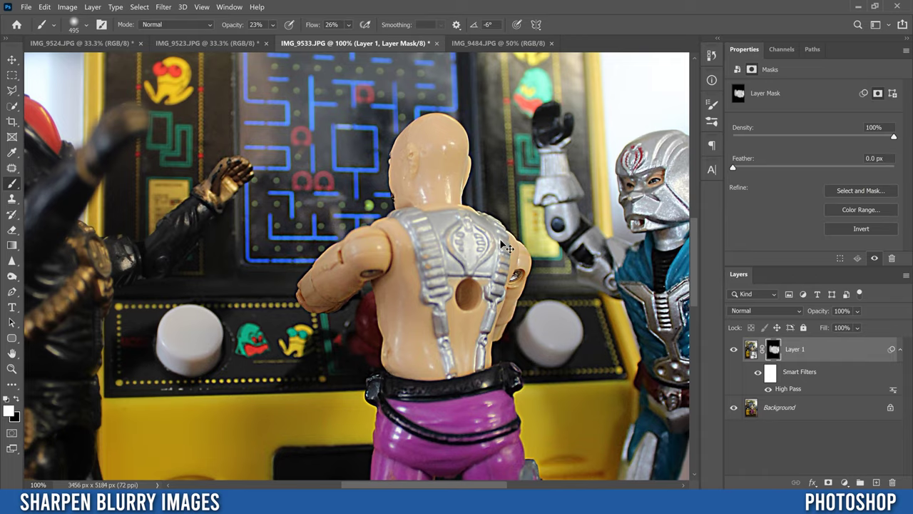
Raise both the brush opacity and the brush flow to 100%
key(ctrl+minus)
key(ctrl+minus)
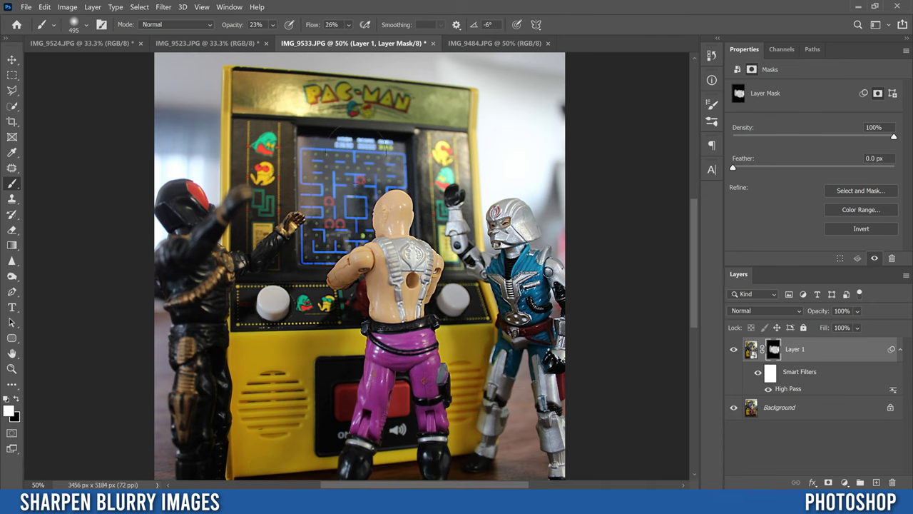
click(272, 25)
drag(284, 41, 430, 42)
click(349, 26)
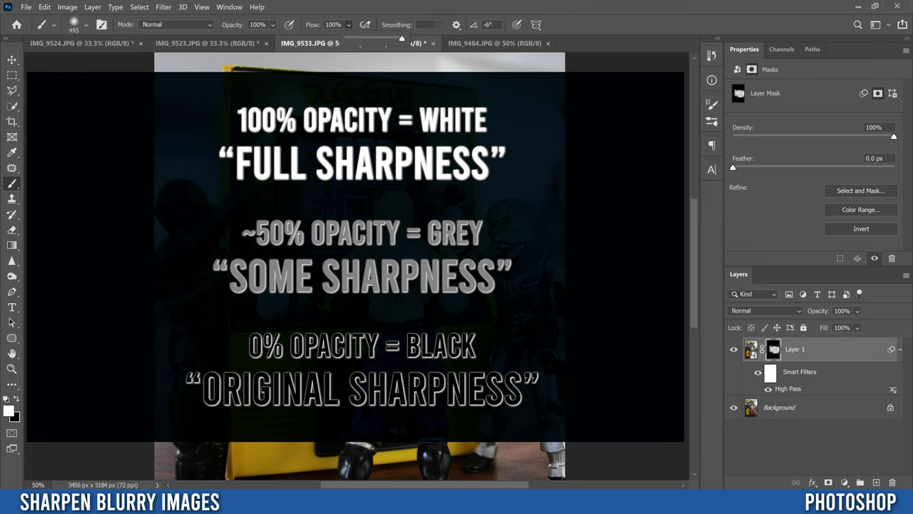
Set the brush to 17% opacity and 23% flow for subtle mask painting
click(274, 26)
drag(308, 41, 267, 41)
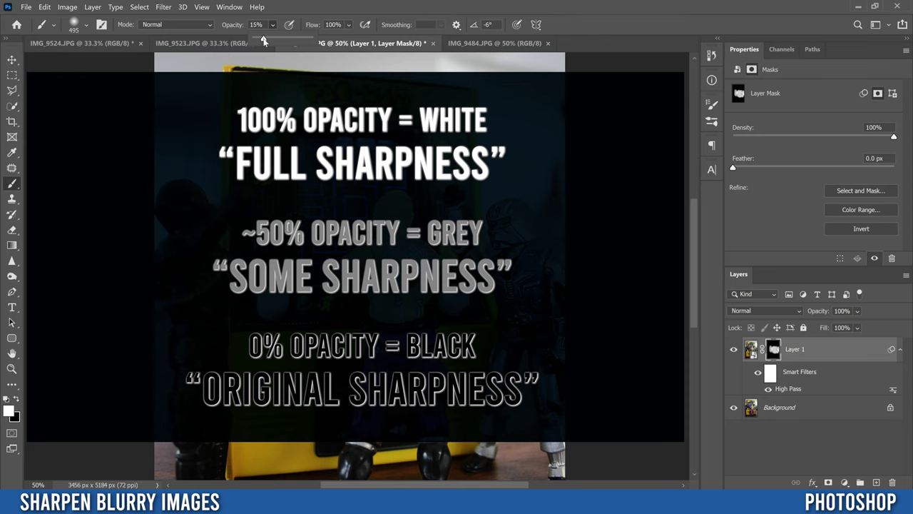
click(349, 26)
drag(383, 39, 373, 41)
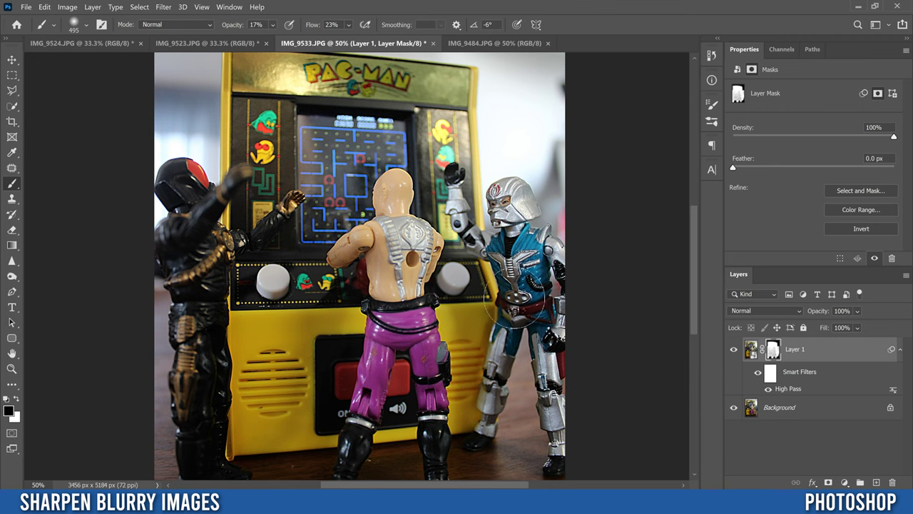
Try Layer 1 at reduced opacities, including 0% and 74%, and return it to 100%
click(857, 312)
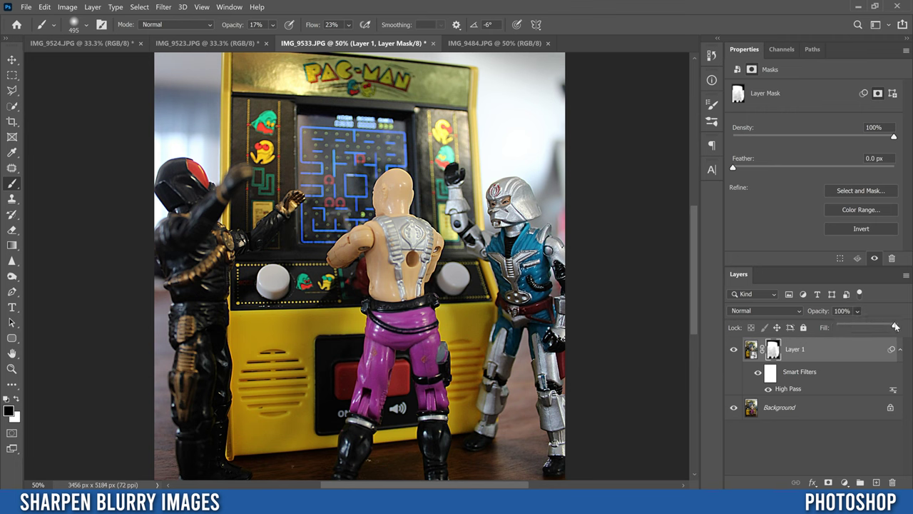
drag(866, 325, 840, 325)
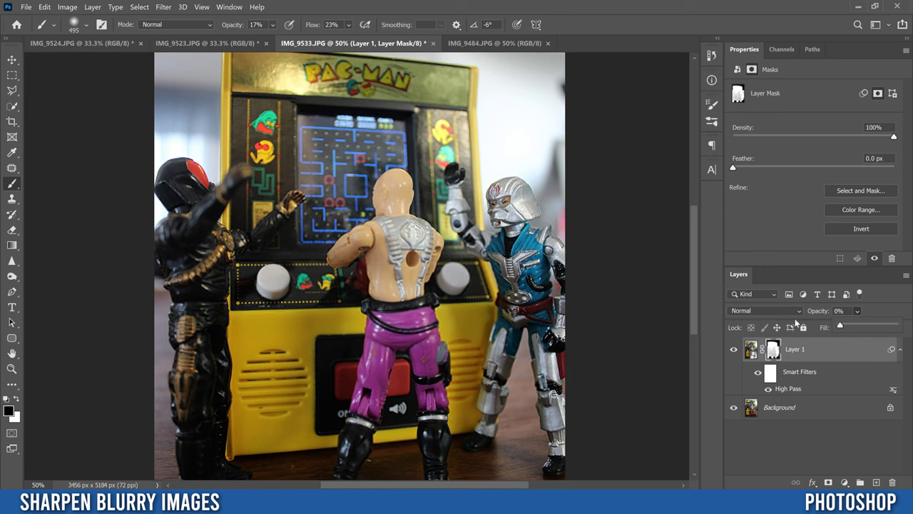
drag(839, 326, 893, 328)
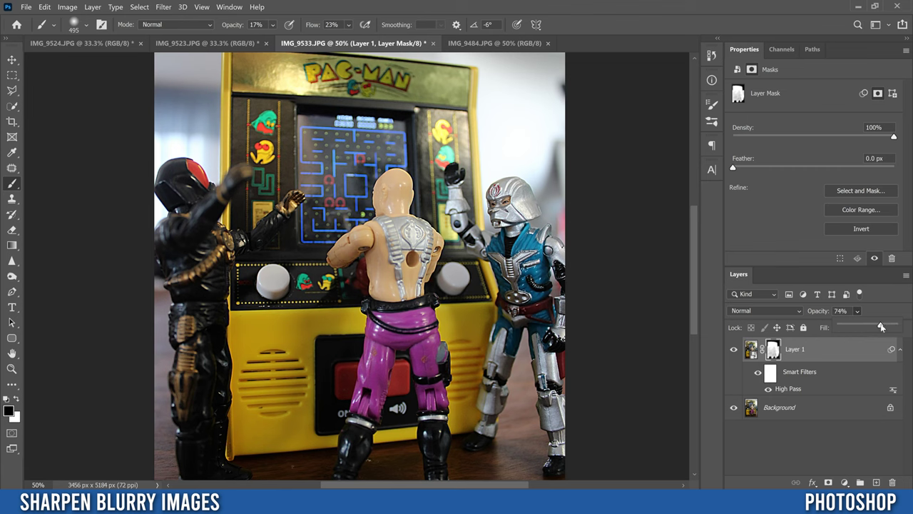
drag(882, 327, 911, 324)
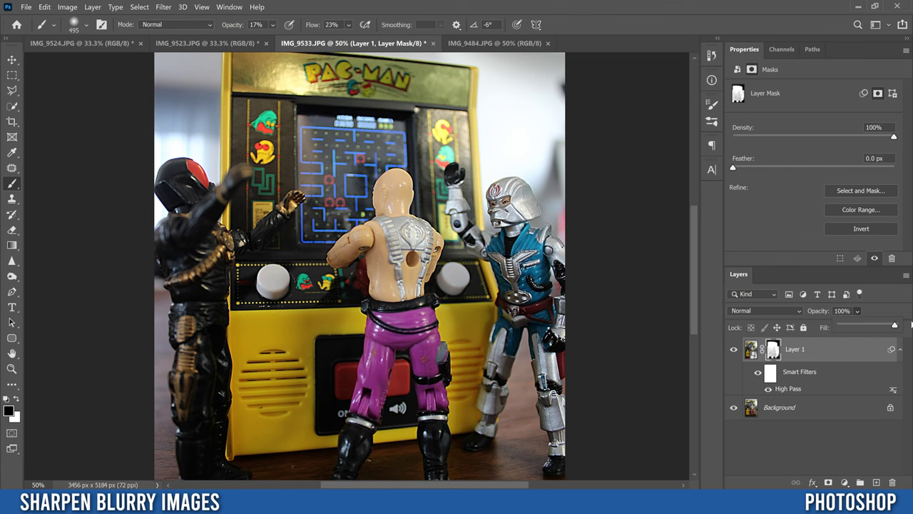
Reopen Layer 1's High Pass smart filter, try different radii including 3.2 pixels, and apply the readjusted radius
double_click(788, 389)
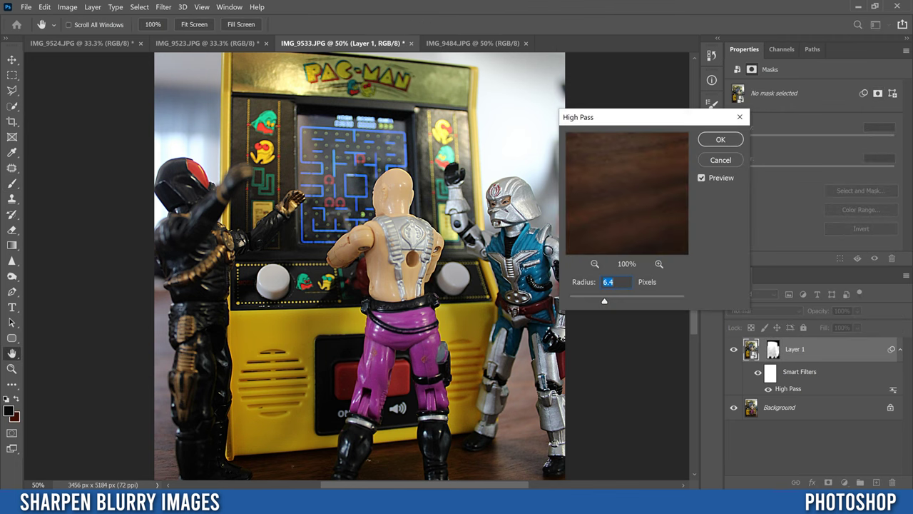
drag(605, 304, 603, 303)
click(618, 302)
drag(619, 304, 603, 302)
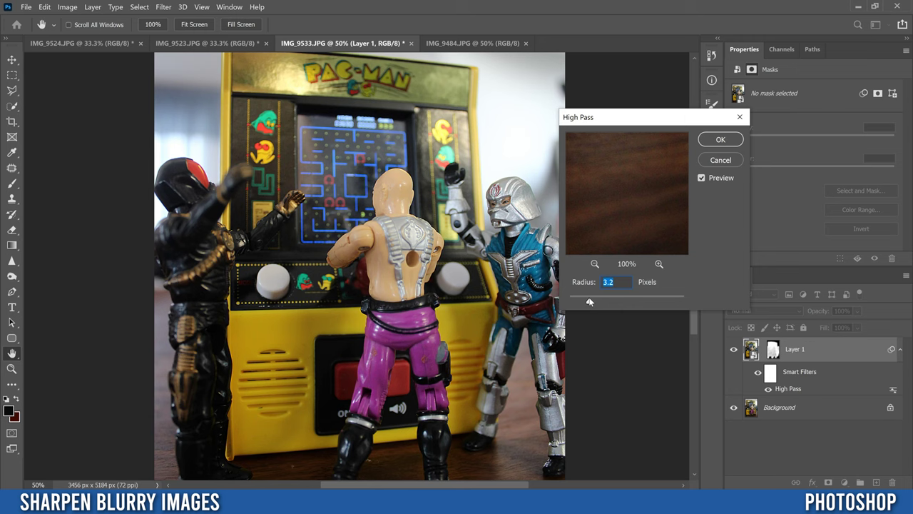
drag(588, 302, 608, 299)
click(719, 140)
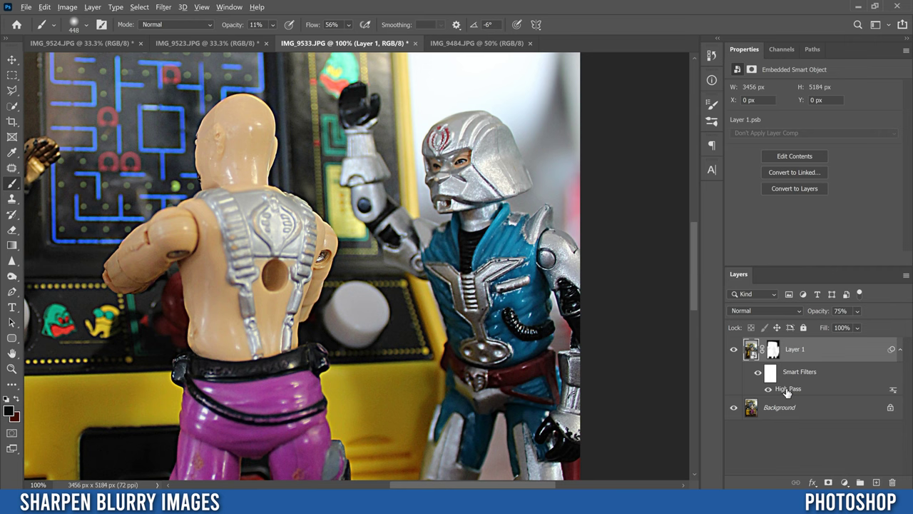
Duplicate Layer 1's High Pass smart filter and set the upper copy's radius to 1.9 pixels
drag(785, 392, 791, 386)
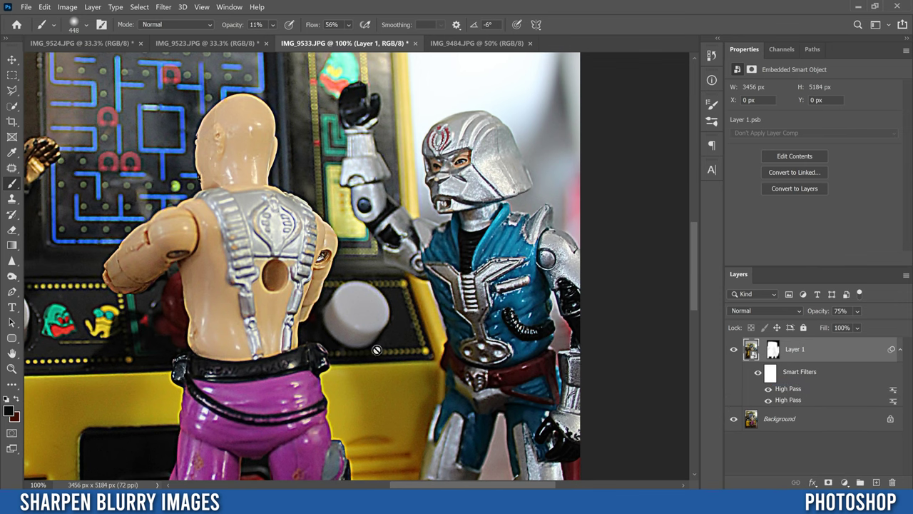
double_click(788, 390)
drag(607, 302, 568, 302)
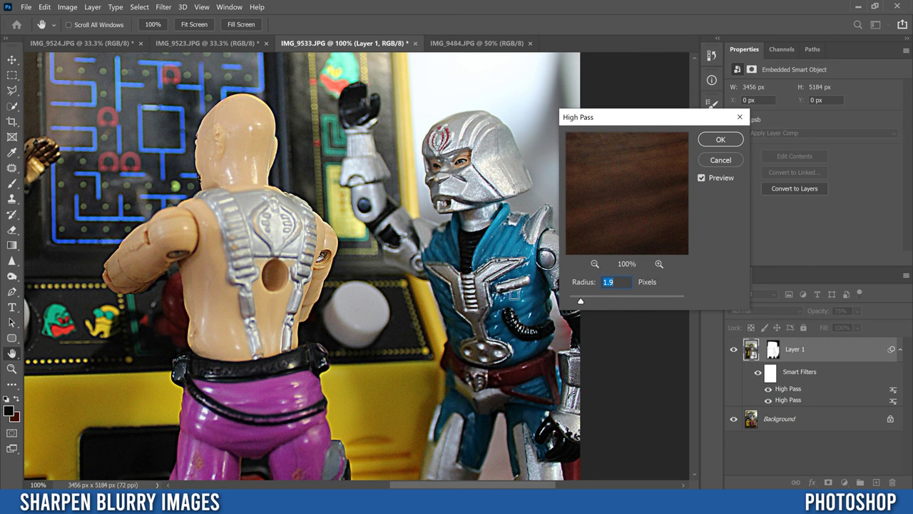
click(719, 141)
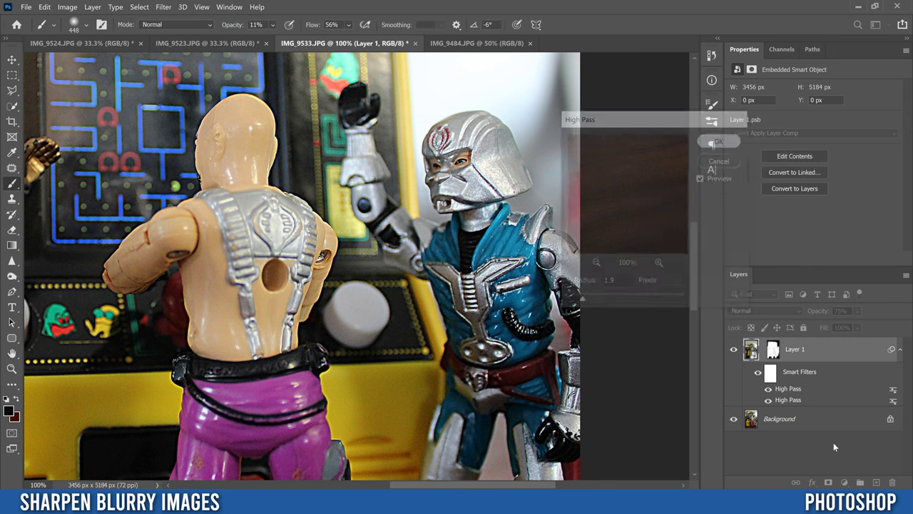
Hide the upper High Pass filter and add an Unsharp Mask smart filter with amount 46%, radius 2.4 pixels and threshold 0
click(769, 389)
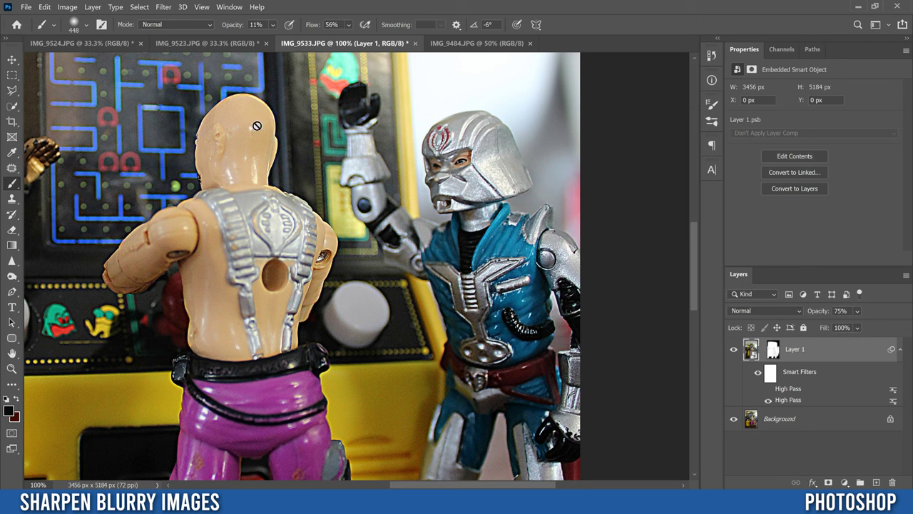
click(164, 7)
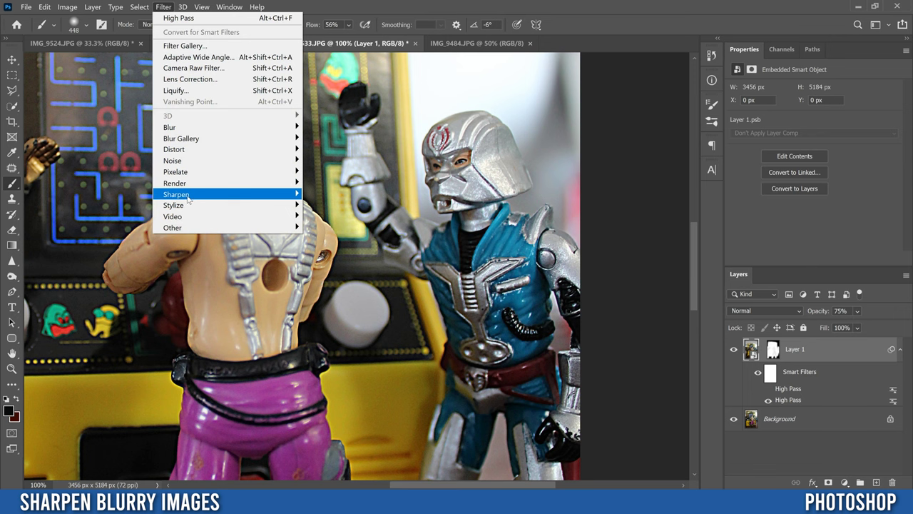
mouse_move(212, 197)
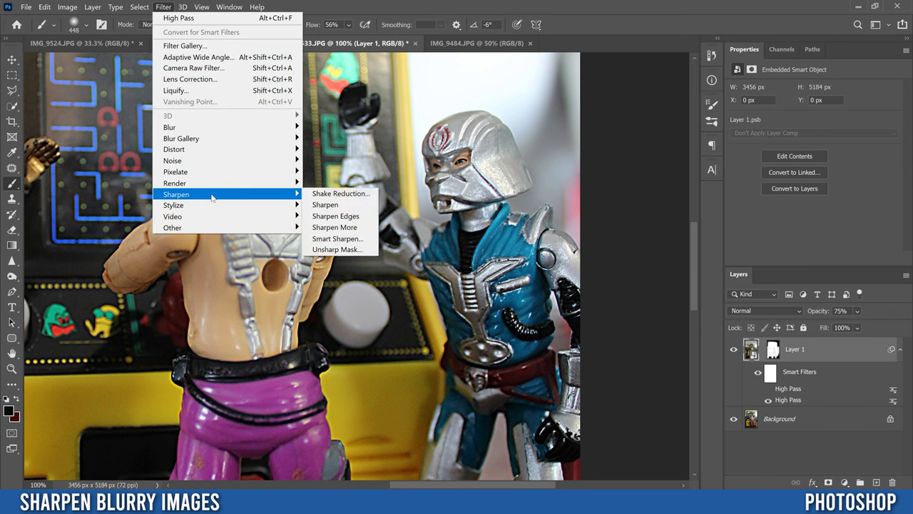
click(337, 250)
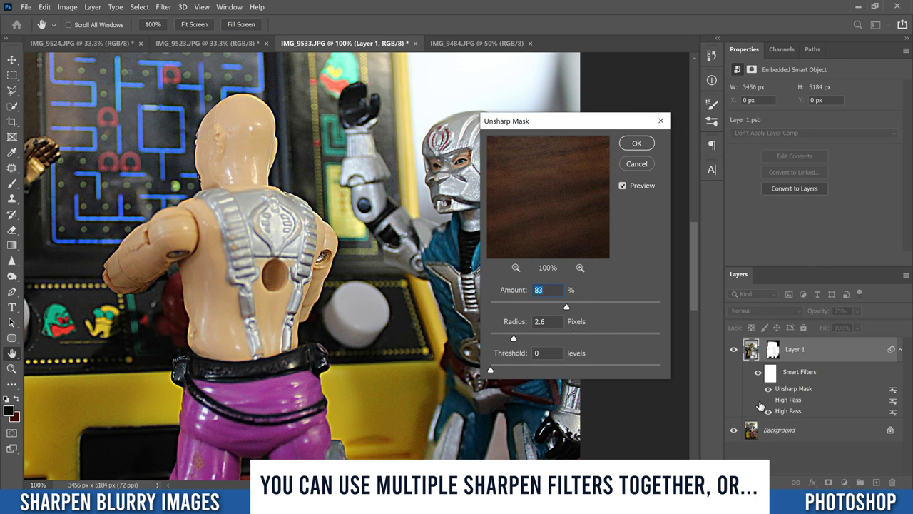
drag(514, 339, 606, 308)
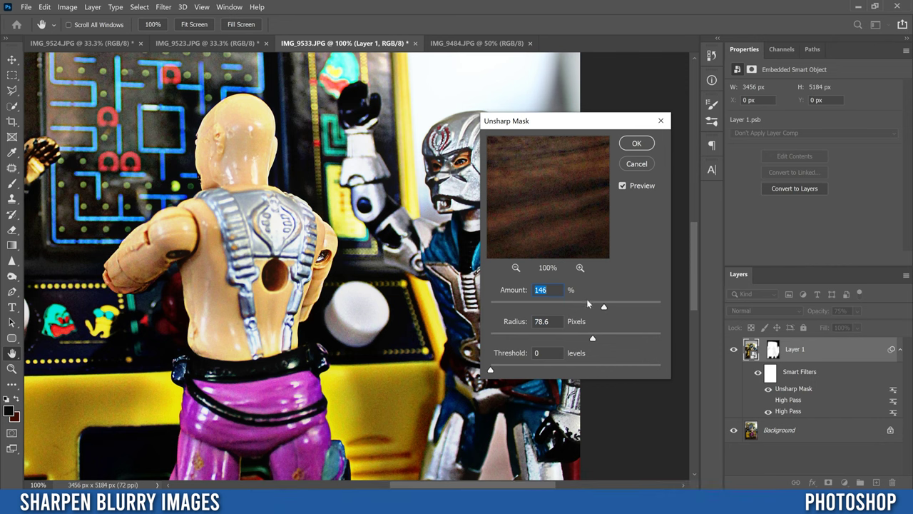
drag(603, 308, 531, 308)
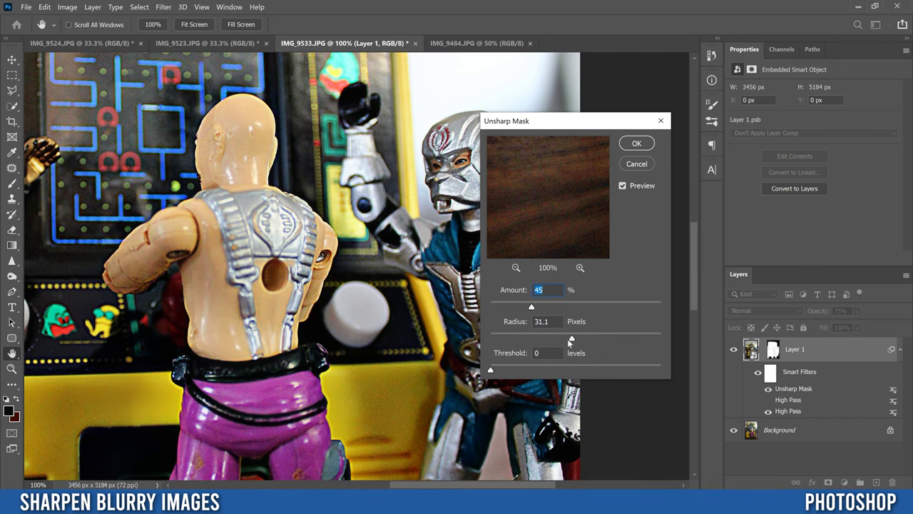
drag(570, 340, 517, 339)
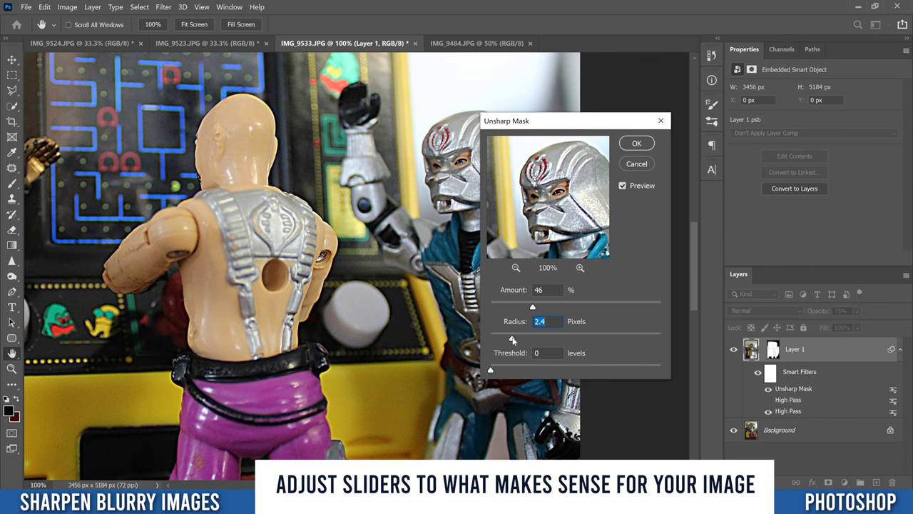
click(634, 145)
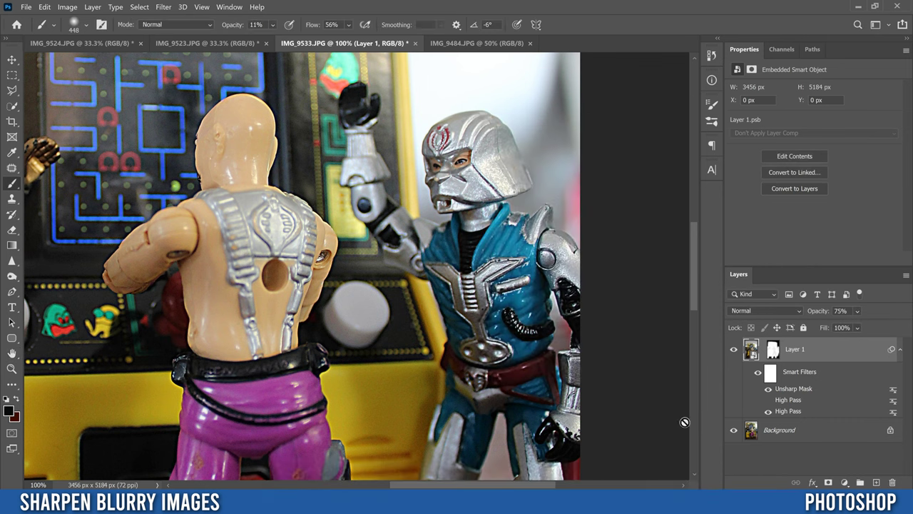
Compare the silver helmet up close with the Unsharp Mask filter hidden and shown
scroll(674, 267, up, 1)
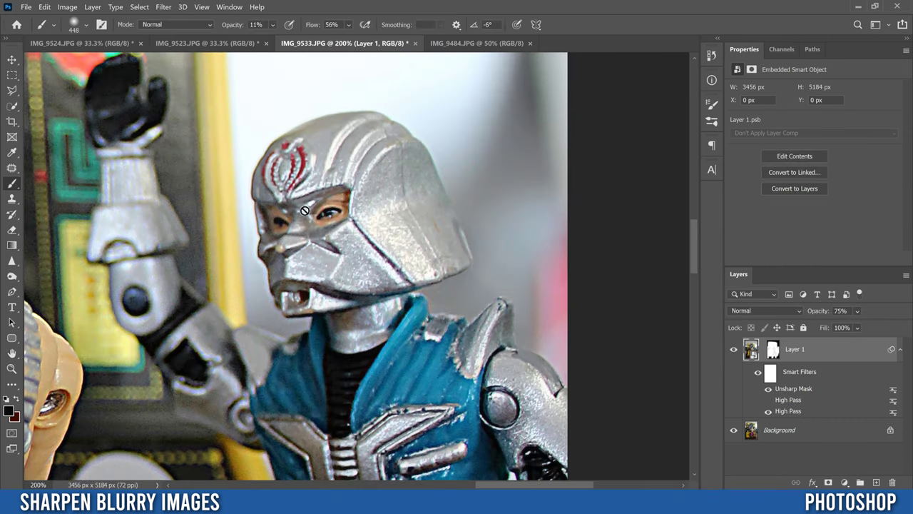
click(769, 390)
click(768, 389)
scroll(578, 351, down, 2)
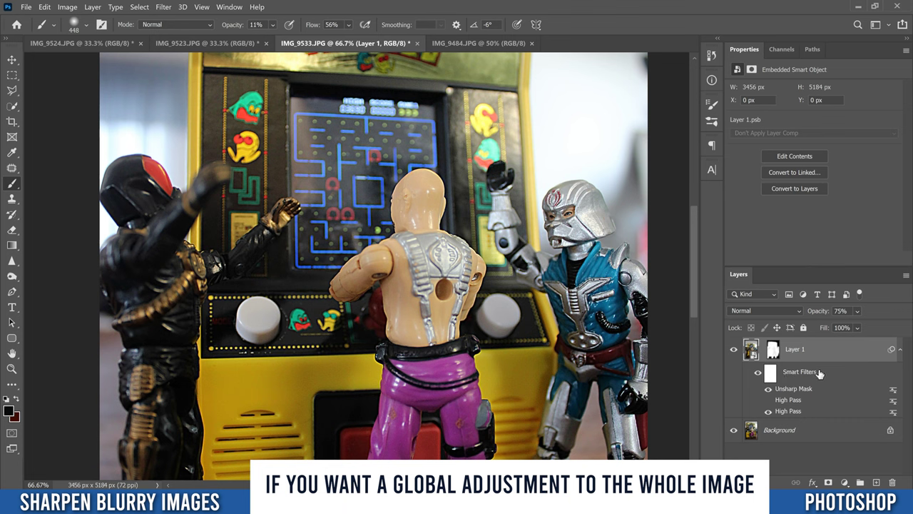
Duplicate Layer 1 and the Background together and merge the two copies into a single layer
click(819, 432)
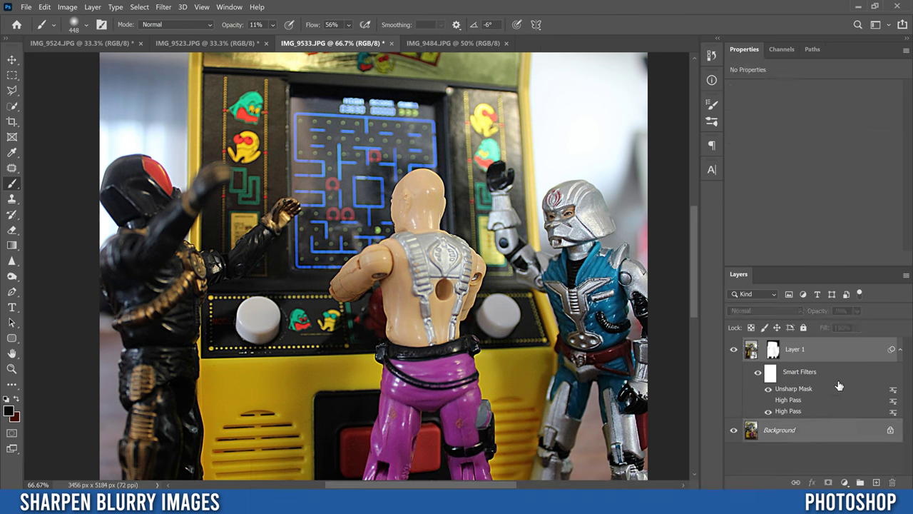
key(ctrl+j)
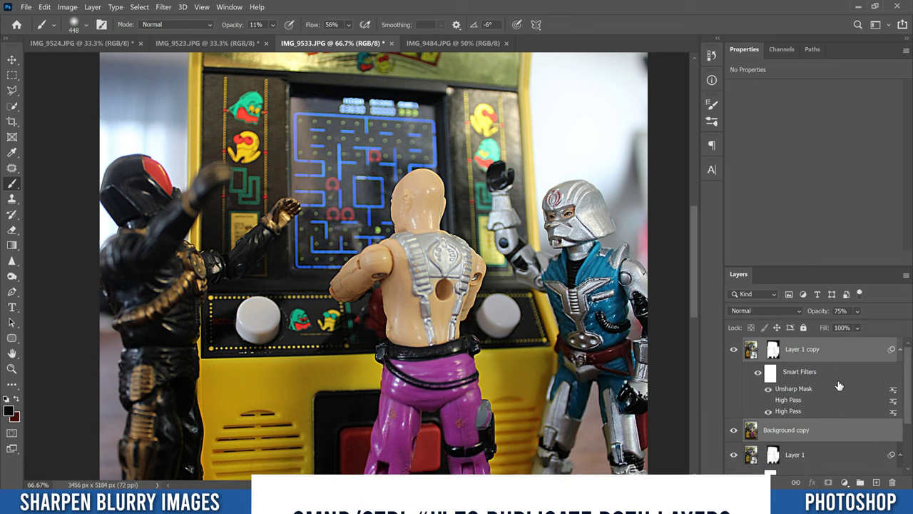
key(ctrl+e)
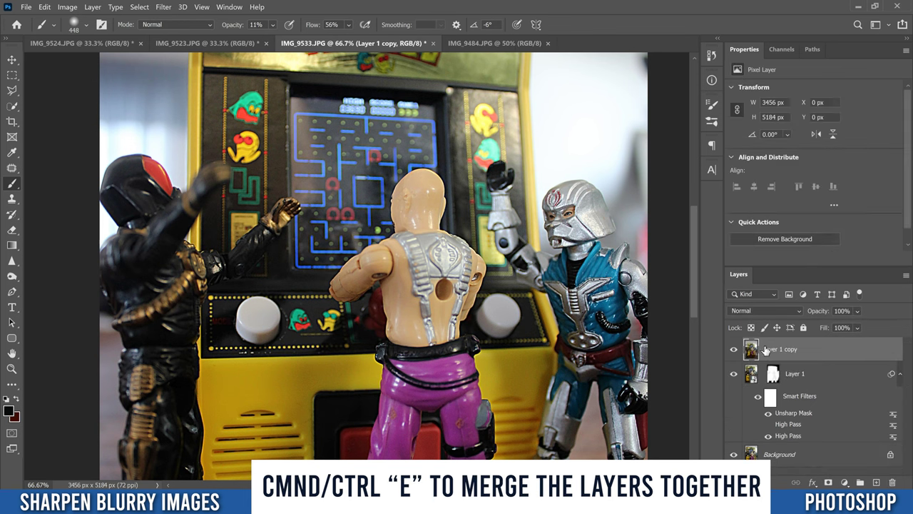
Convert the merged copy to a smart object and open the Camera Raw Filter on it
right_click(836, 353)
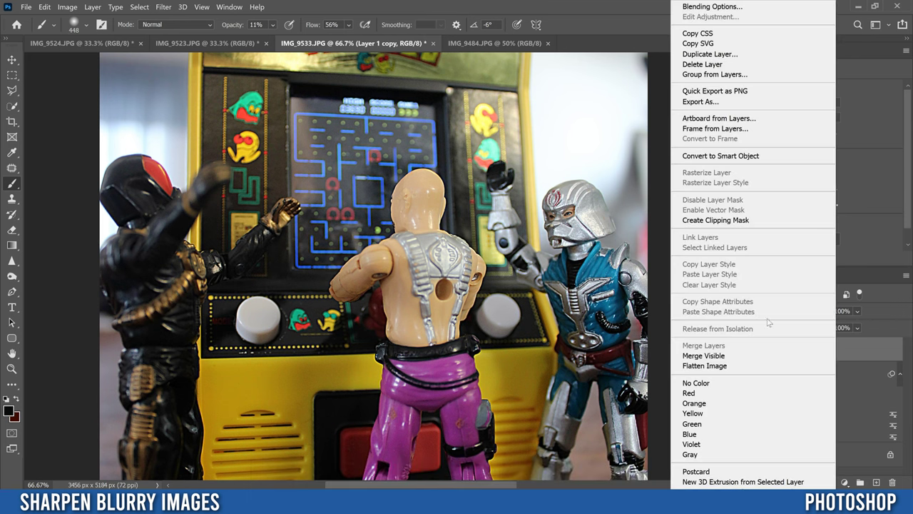
click(746, 159)
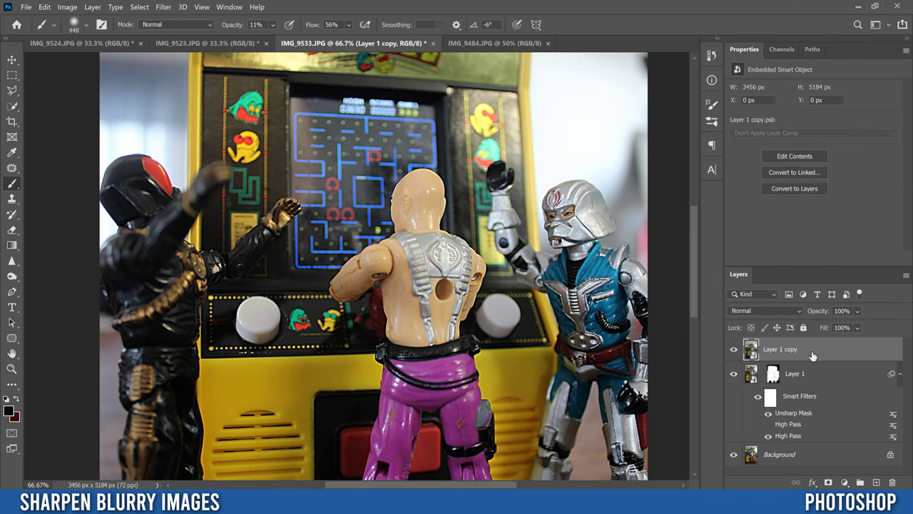
click(164, 7)
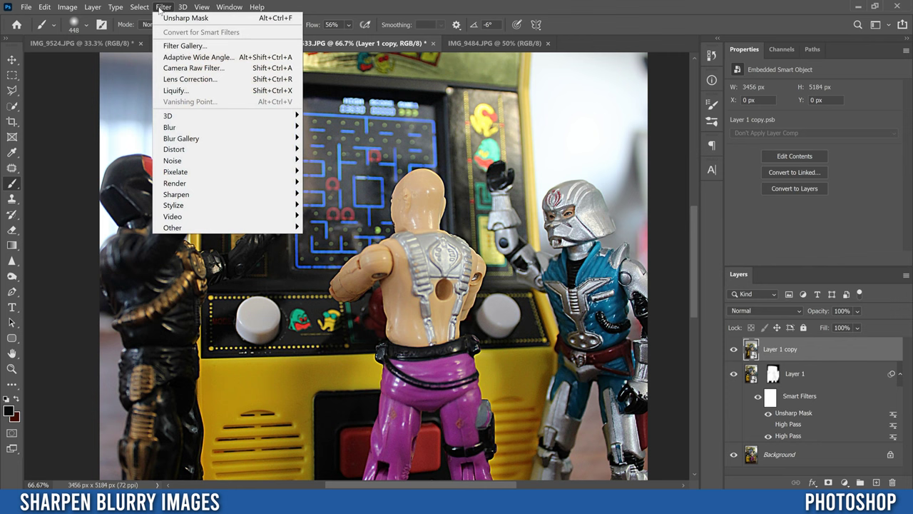
click(189, 69)
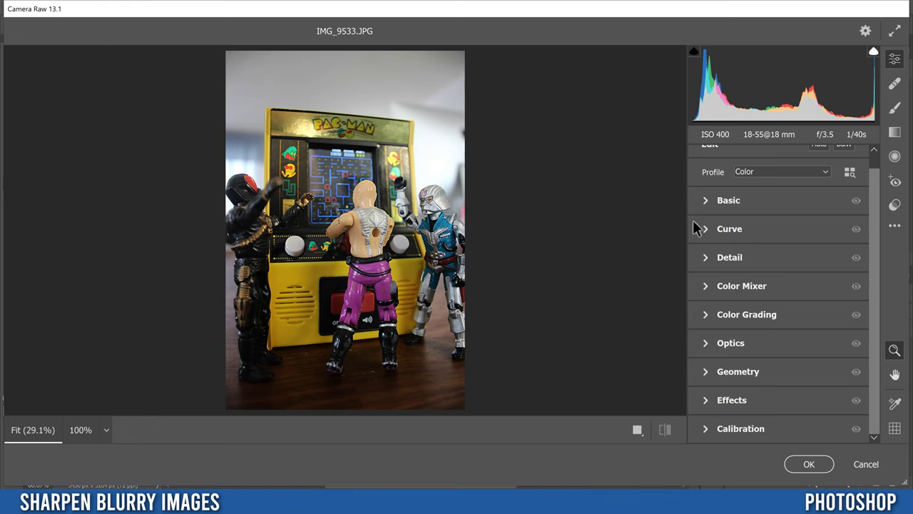
Set Texture to +17 in the Basic adjustments, judging the effect on the silver-helmeted figure at 100% zoom
click(705, 202)
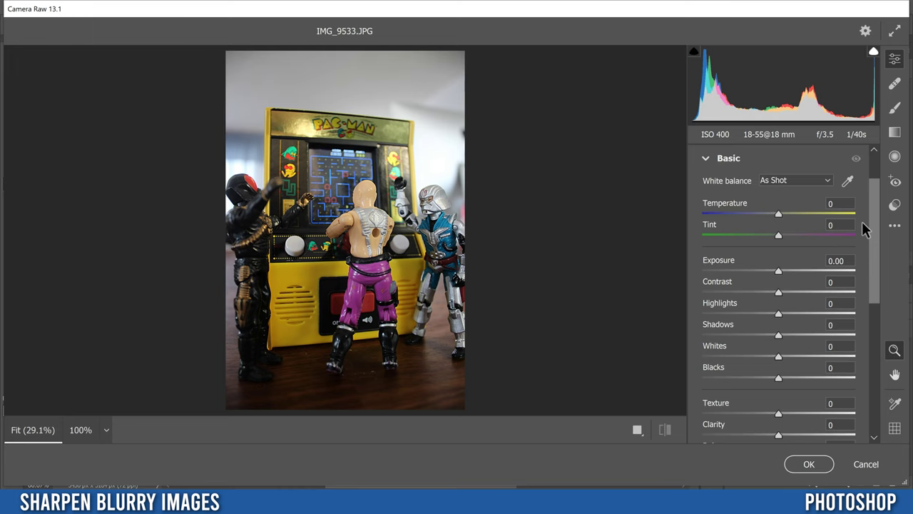
scroll(866, 224, down, 1)
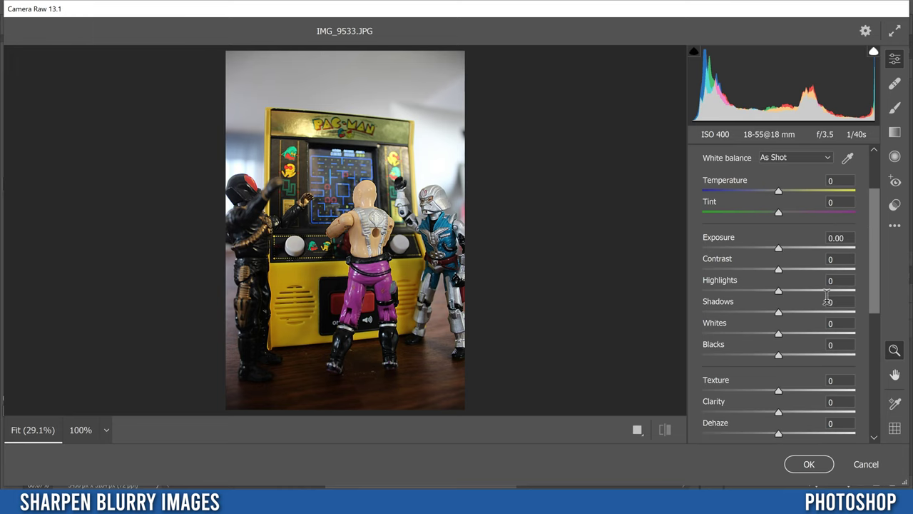
drag(876, 220, 865, 286)
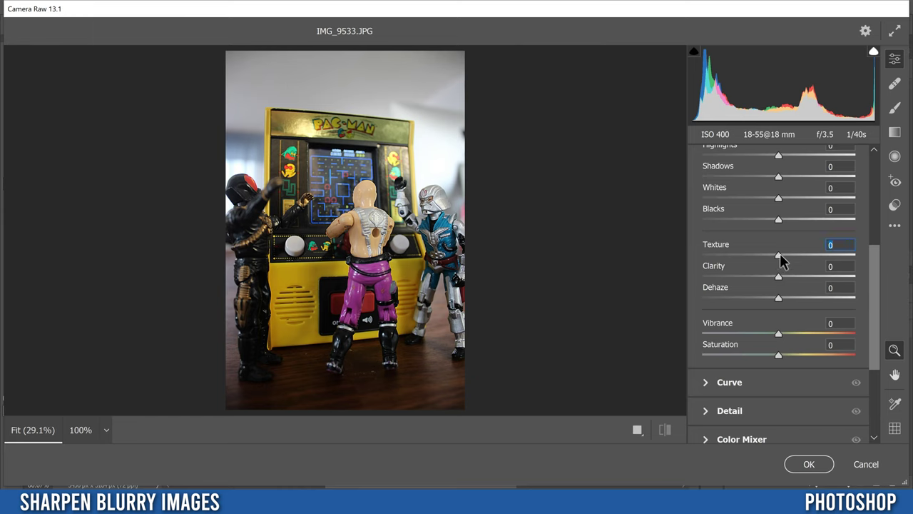
drag(799, 254, 848, 254)
click(107, 429)
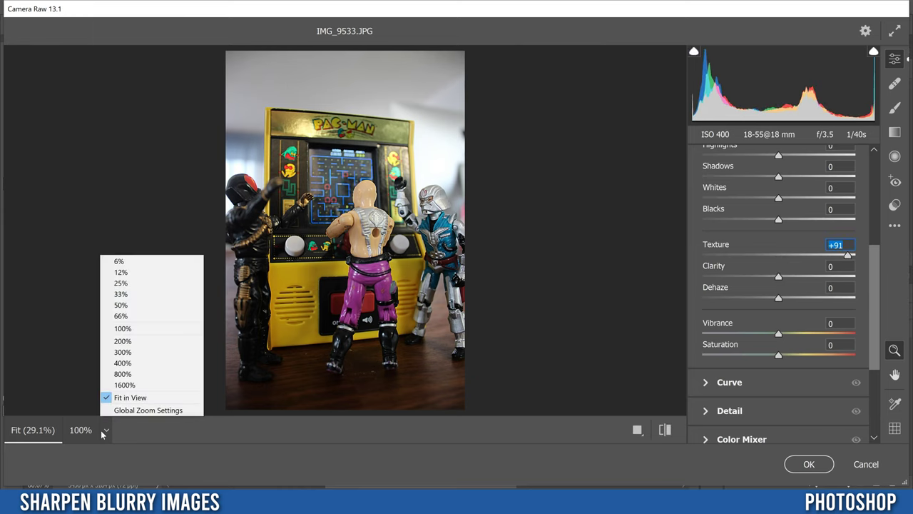
click(123, 328)
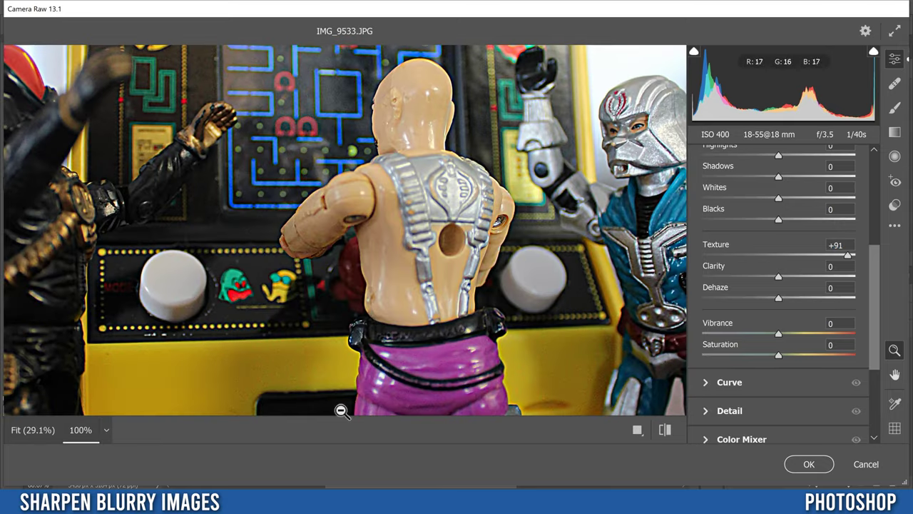
click(894, 374)
drag(607, 239, 482, 286)
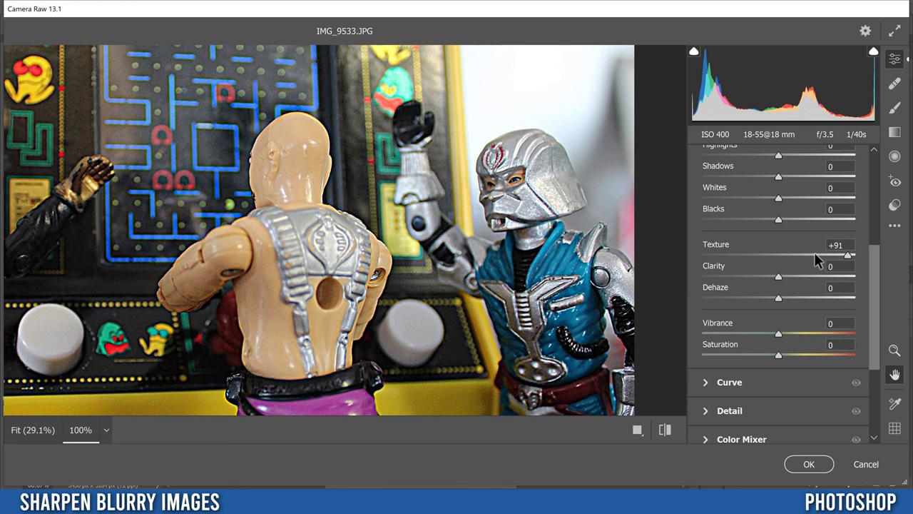
drag(847, 255, 883, 258)
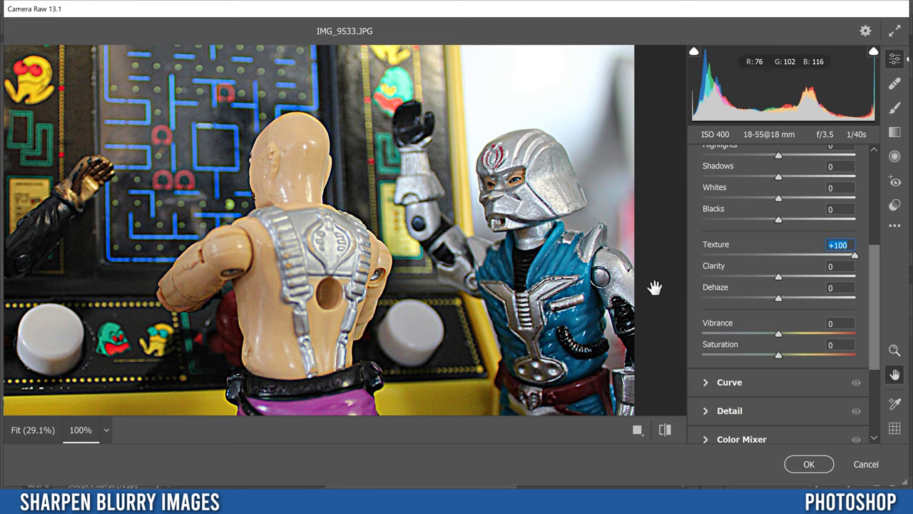
drag(852, 255, 792, 261)
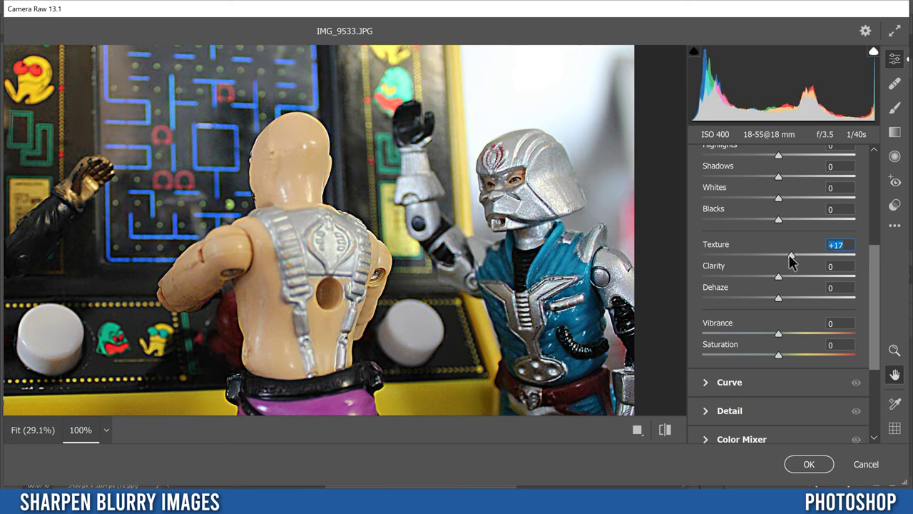
Set Clarity to +12, Dehaze to +15 and Vibrance to +9, and collapse the Basic adjustments
drag(780, 277, 792, 301)
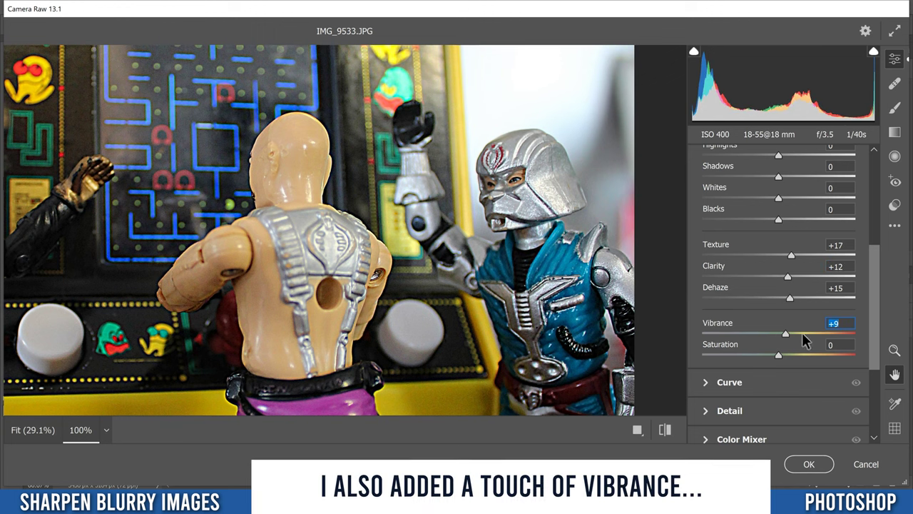
drag(874, 327, 756, 210)
click(705, 217)
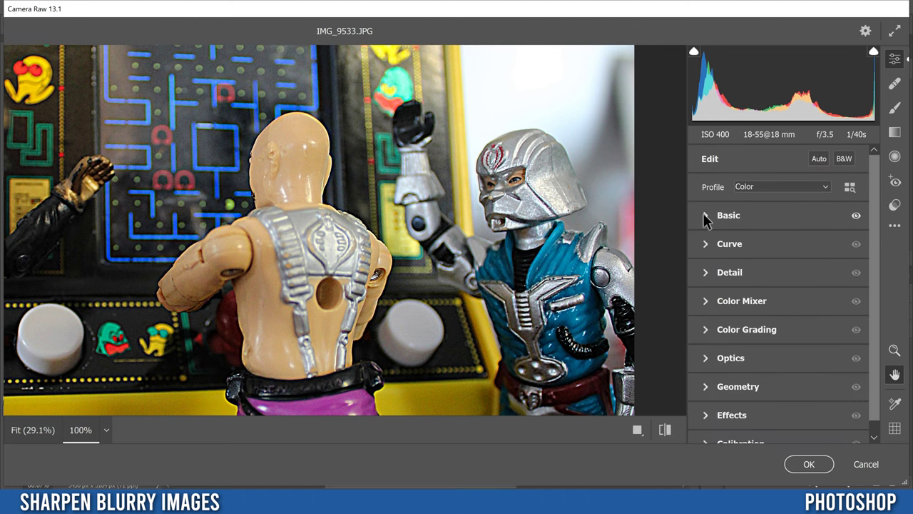
Set Color Noise Reduction to 100 in the Detail adjustments
click(705, 272)
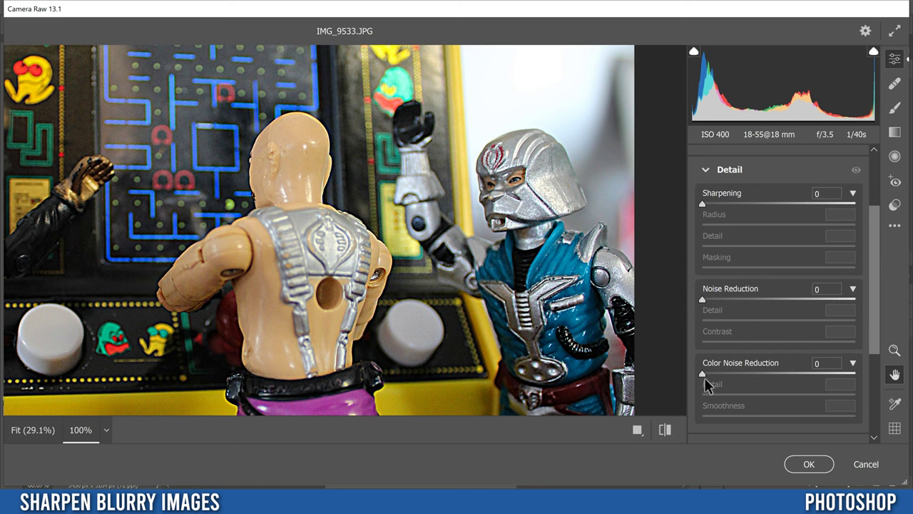
drag(703, 377, 721, 373)
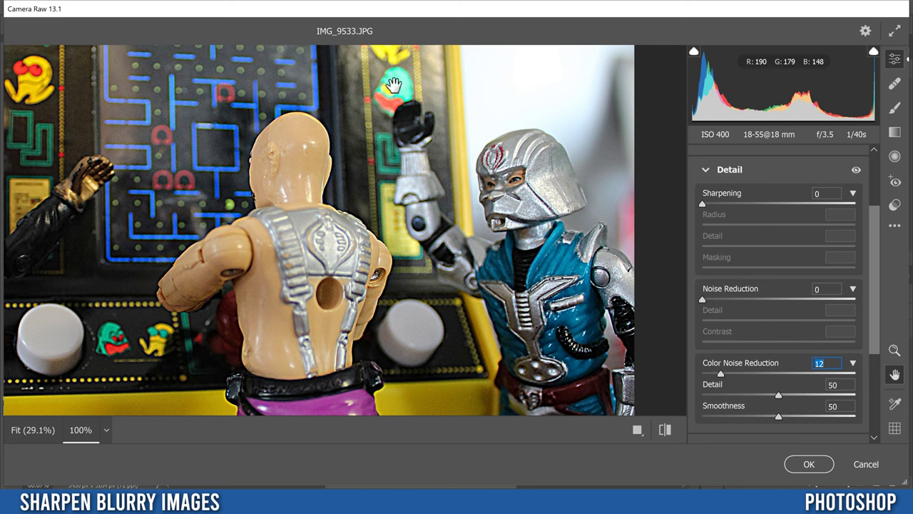
drag(722, 375, 858, 370)
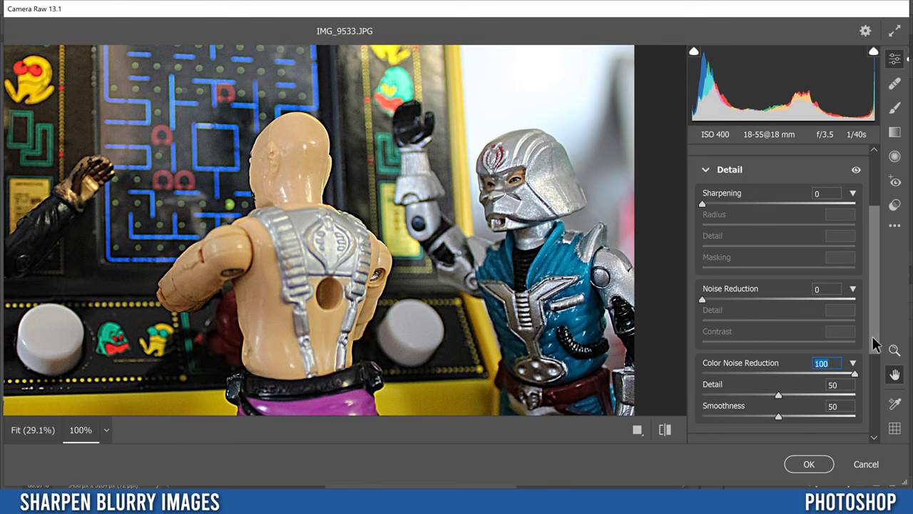
Set the Sharpening amount to 39 in the Detail adjustments
scroll(873, 329, up, 2)
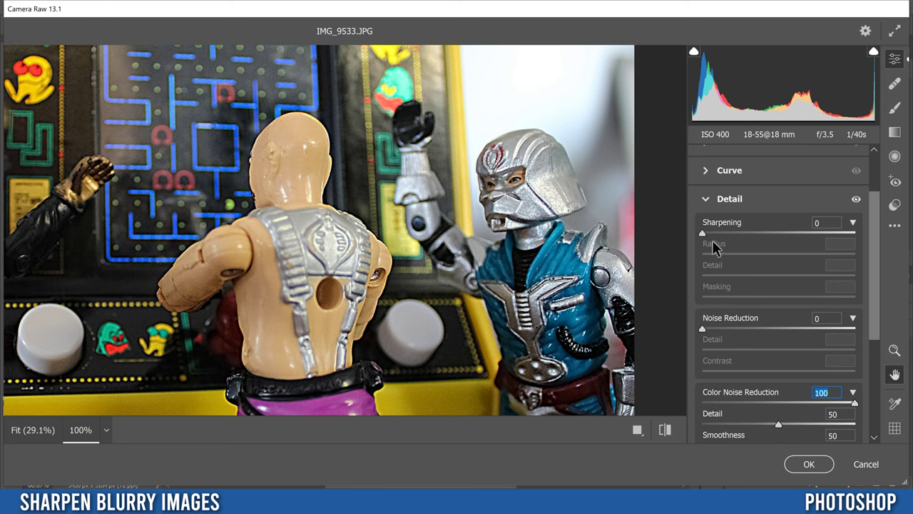
drag(701, 232, 809, 232)
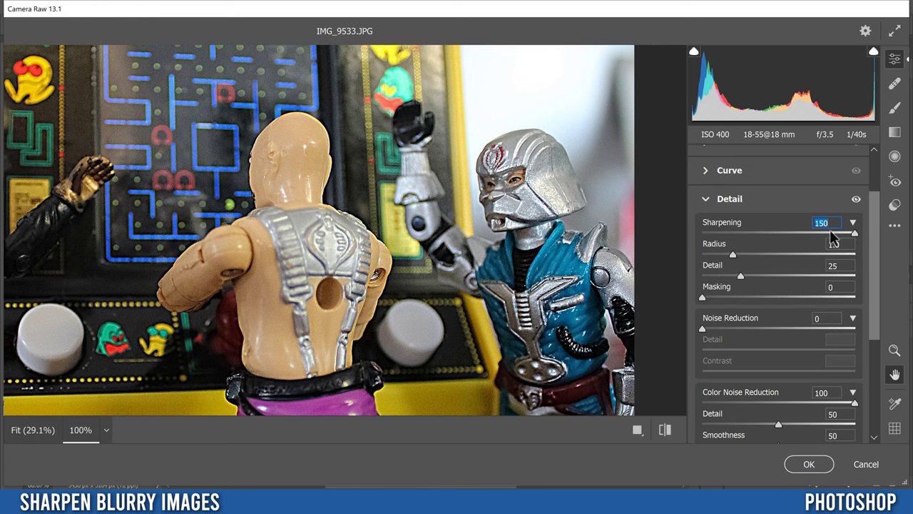
drag(854, 232, 733, 255)
Set the sharpening Radius to 0.7, judging the edges in the grayscale preview
key(alt)
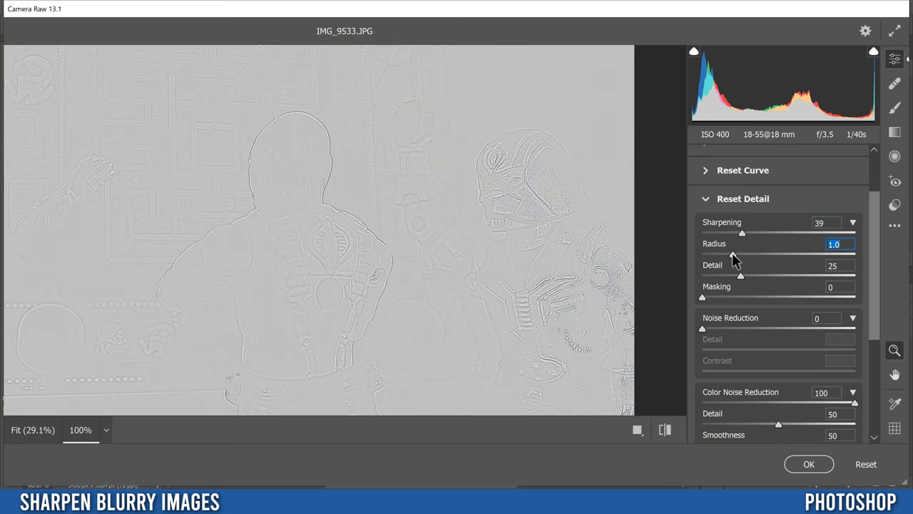
drag(759, 254, 710, 261)
drag(704, 255, 786, 279)
Set the sharpening Detail to 10, using the grayscale preview to judge the effect
key(alt)
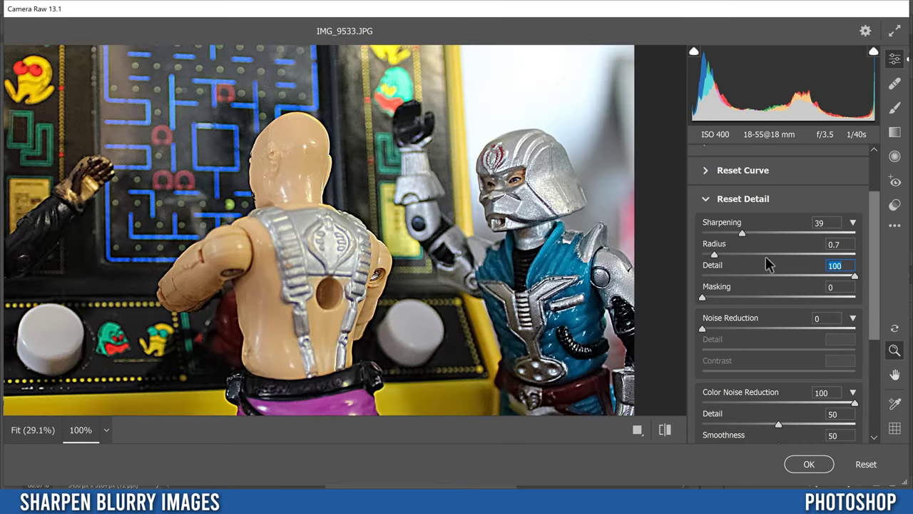
key(alt)
mouse_move(853, 276)
mouse_down()
mouse_move(833, 276)
mouse_move(859, 283)
mouse_up()
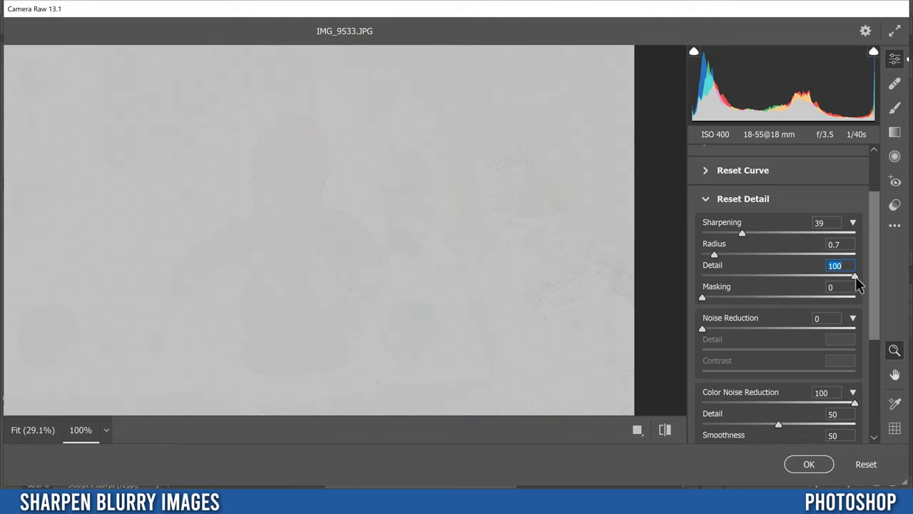
drag(863, 284, 718, 283)
drag(717, 279, 718, 278)
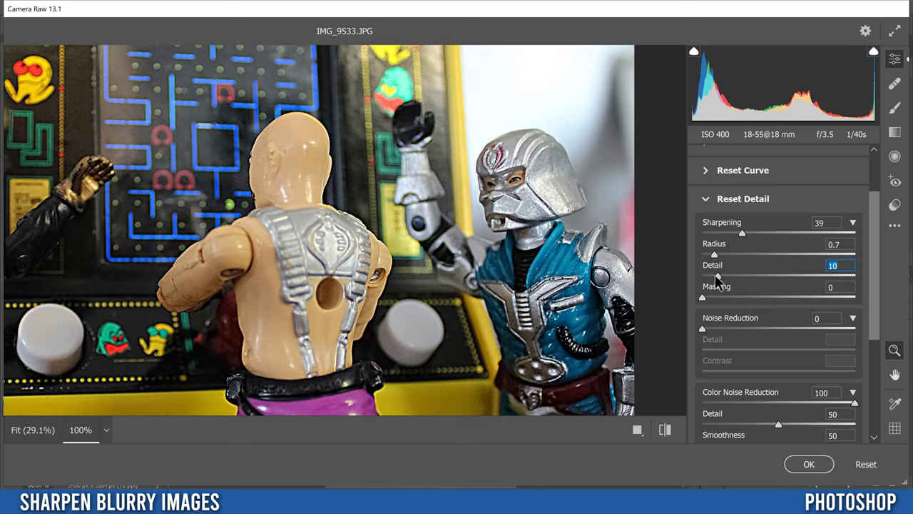
key(alt)
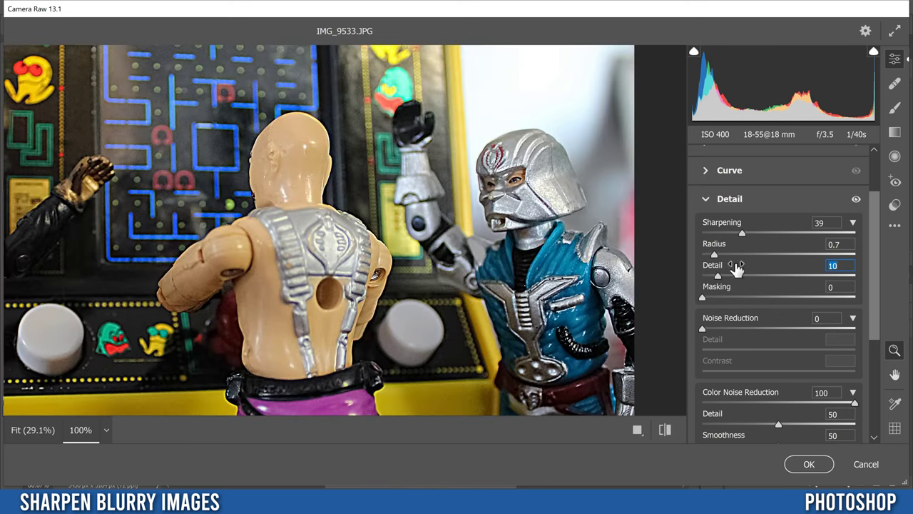
key(h)
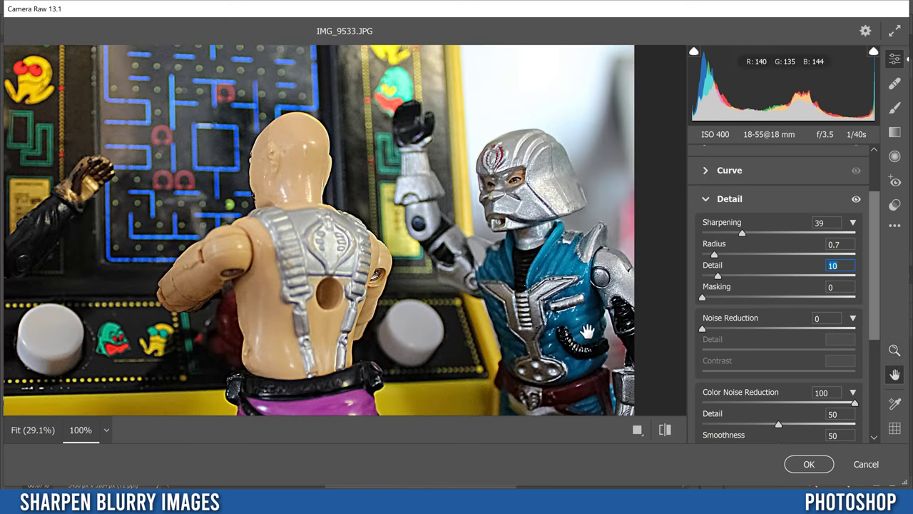
Set the sharpening Masking to 79 with the edge mask preview and the Sharpening amount to 38
key(alt)
drag(704, 300, 859, 305)
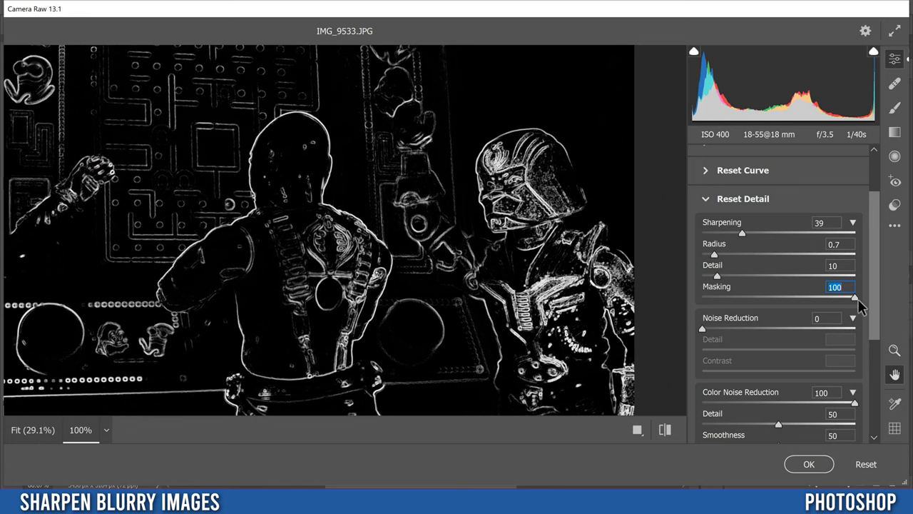
drag(857, 298, 857, 298)
click(743, 234)
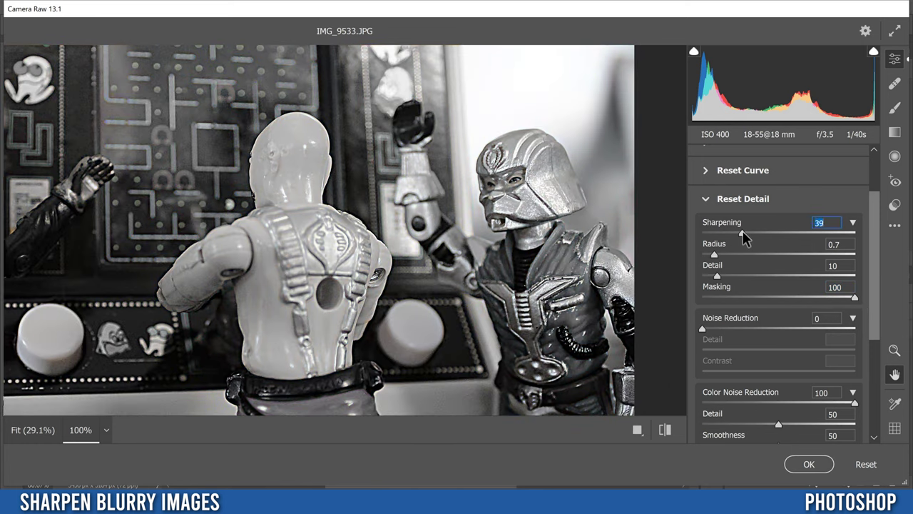
drag(850, 236, 742, 243)
drag(847, 244, 743, 239)
drag(854, 297, 823, 303)
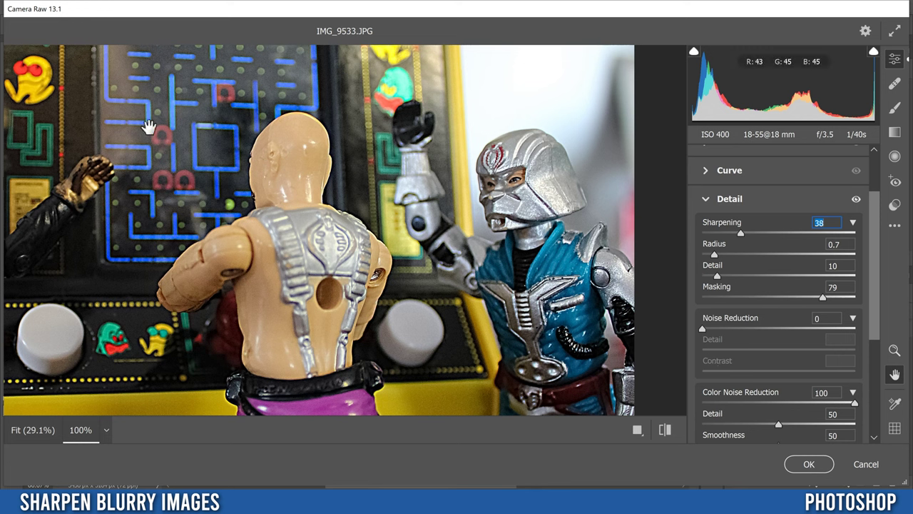
Set Noise Reduction to 18 with Detail 47 and Contrast 7, and apply the Camera Raw Filter
drag(702, 328, 729, 324)
drag(703, 371, 712, 369)
scroll(722, 349, down, 3)
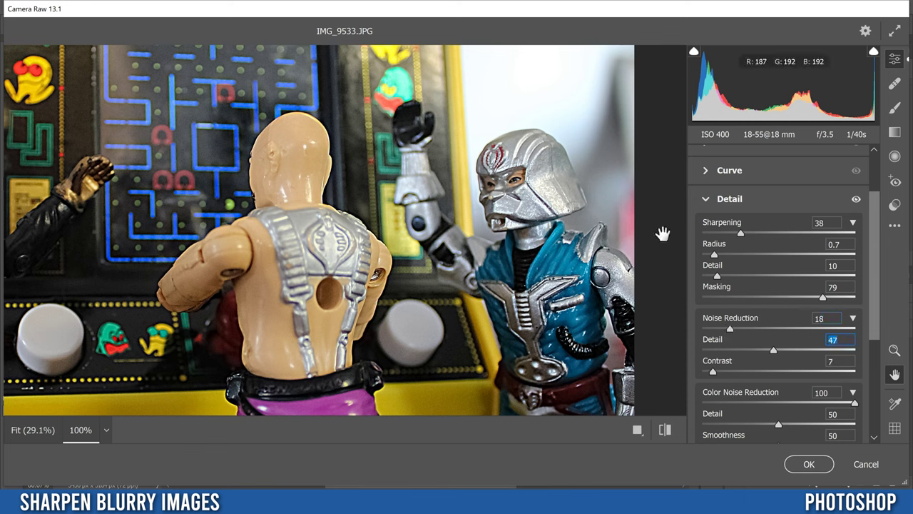
click(808, 465)
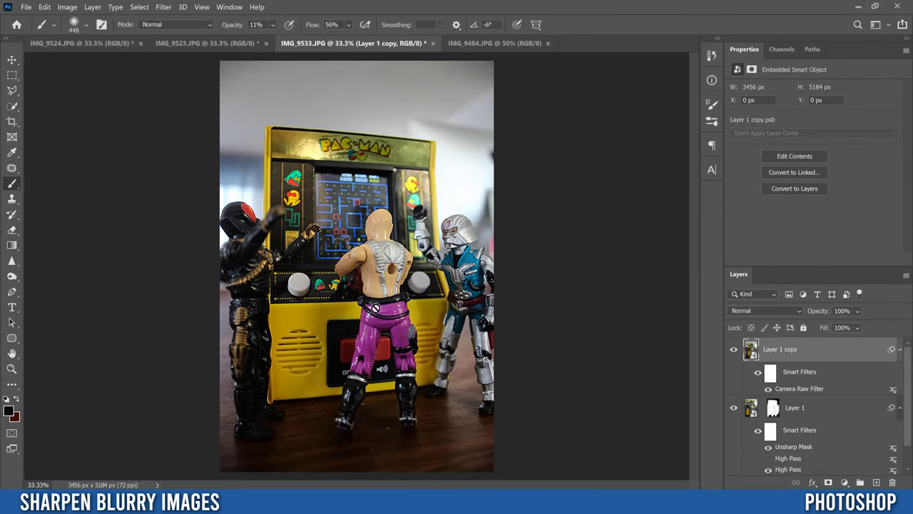
Compare the photo with Layer 1 copy hidden and shown, and with only the Background against all layers
click(733, 349)
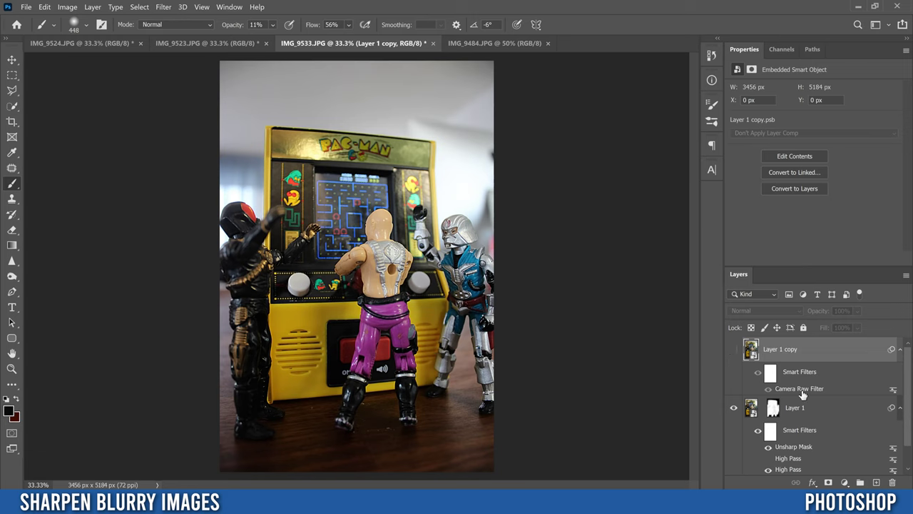
click(733, 350)
scroll(733, 457, down, 2)
alt+click(734, 465)
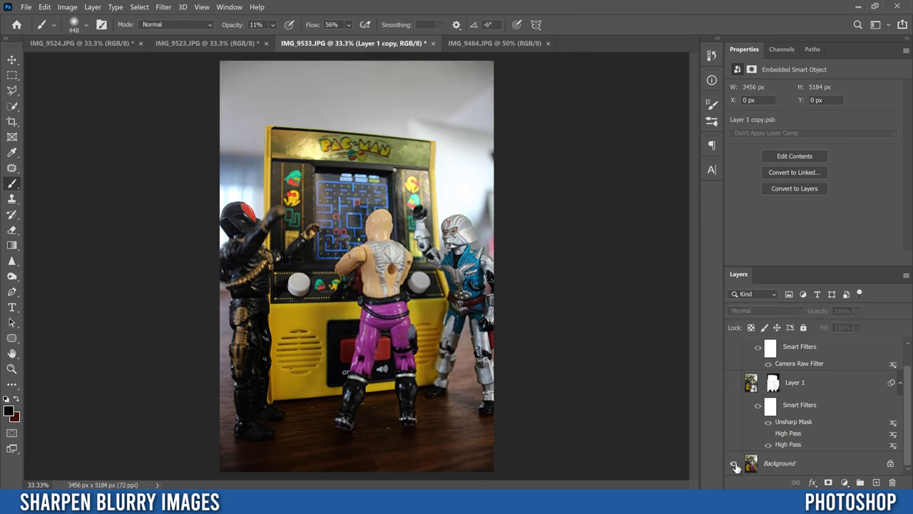
alt+click(735, 465)
scroll(836, 420, up, 1)
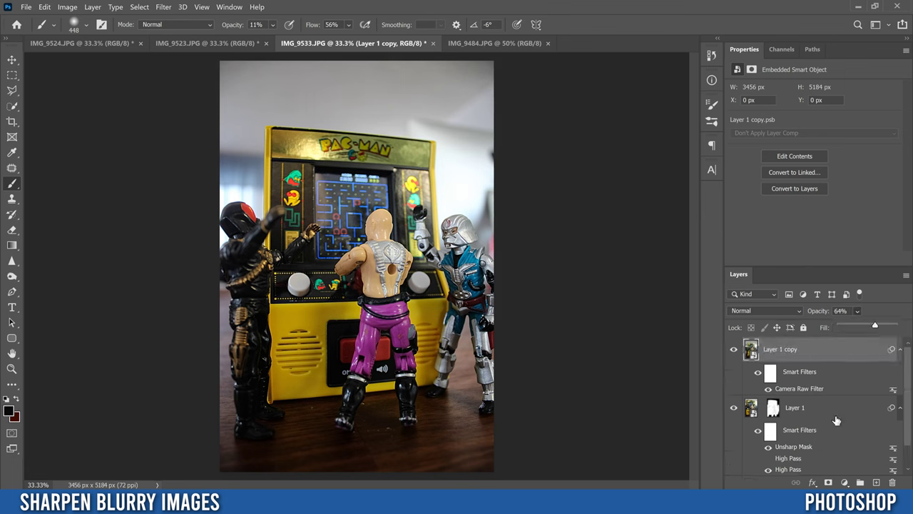